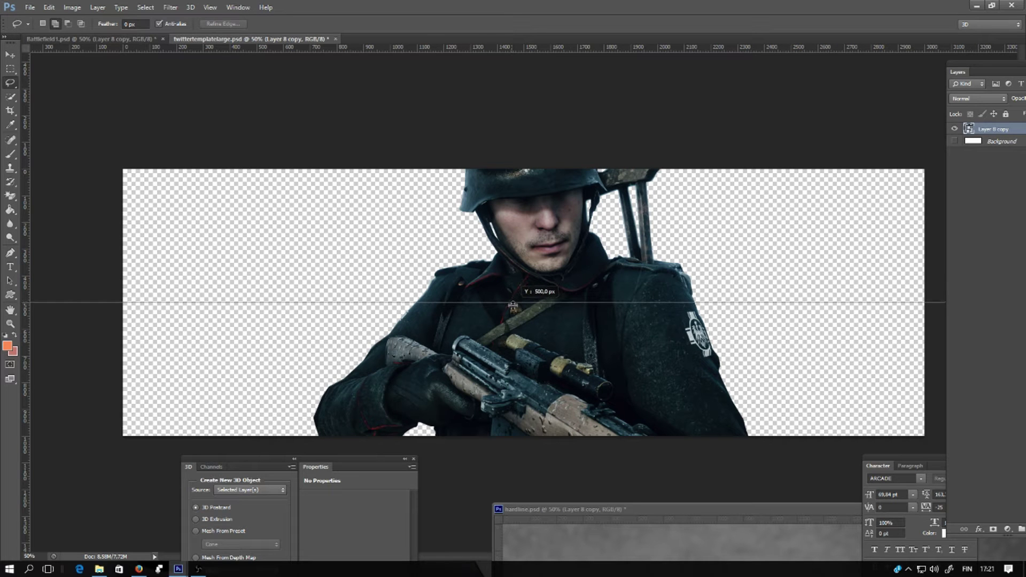
Add a vertical guide at the canvas centre, scale the soldier to about 71% and centre him on the guides.
left_click_drag(25, 179, 526, 379)
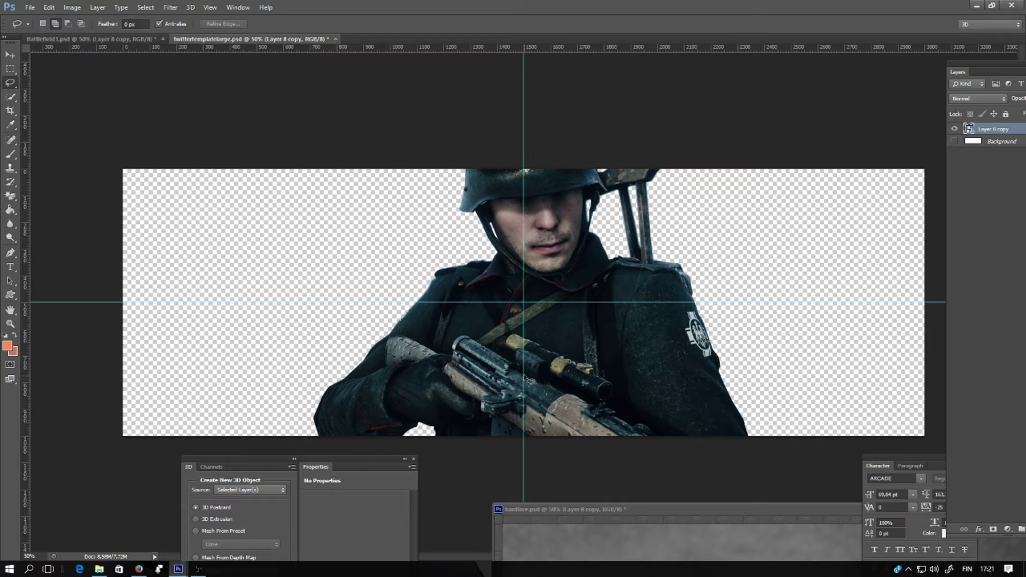
right_click(540, 228)
left_click(556, 348)
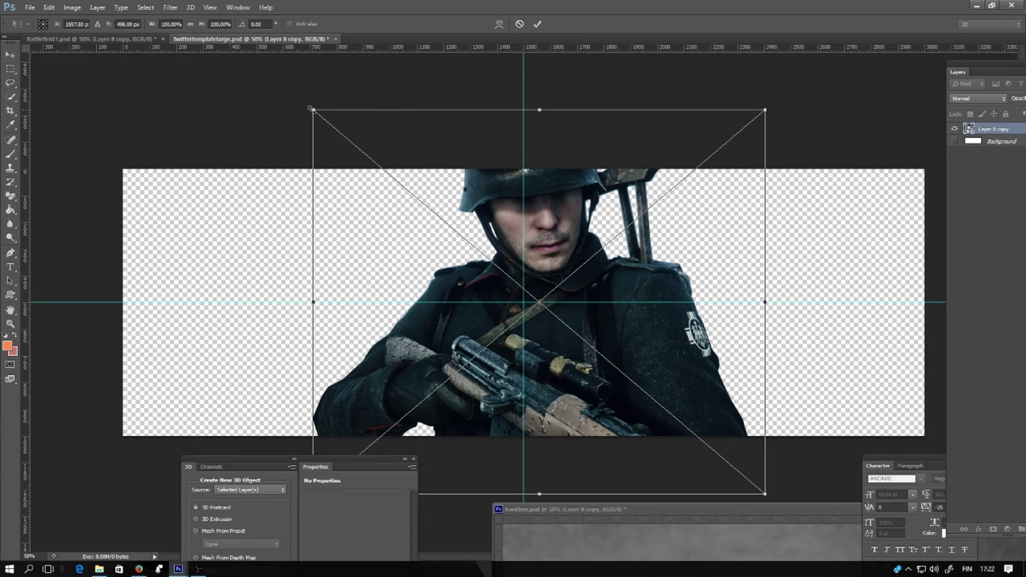
left_click_drag(311, 108, 385, 170)
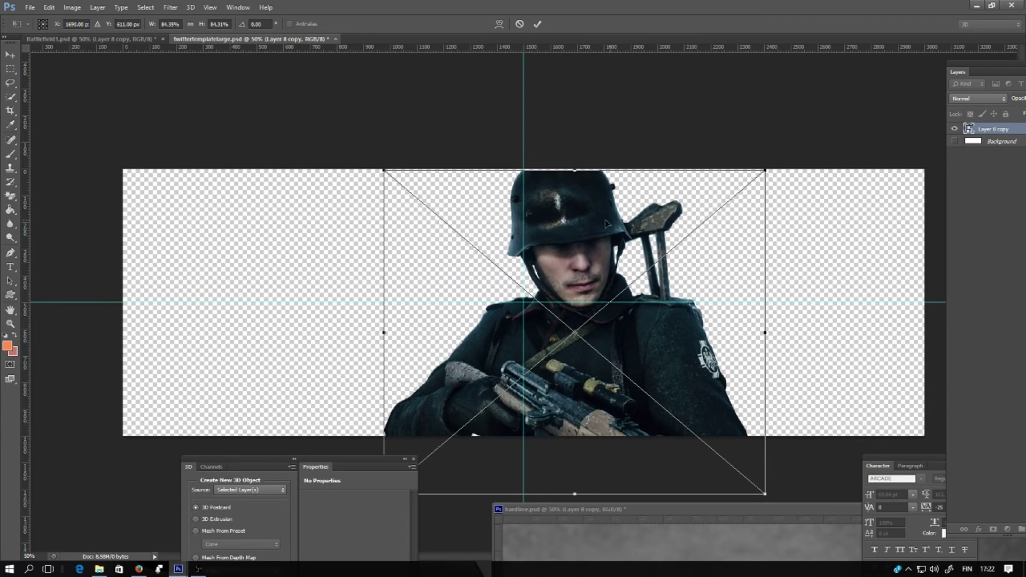
left_click_drag(607, 223, 574, 223)
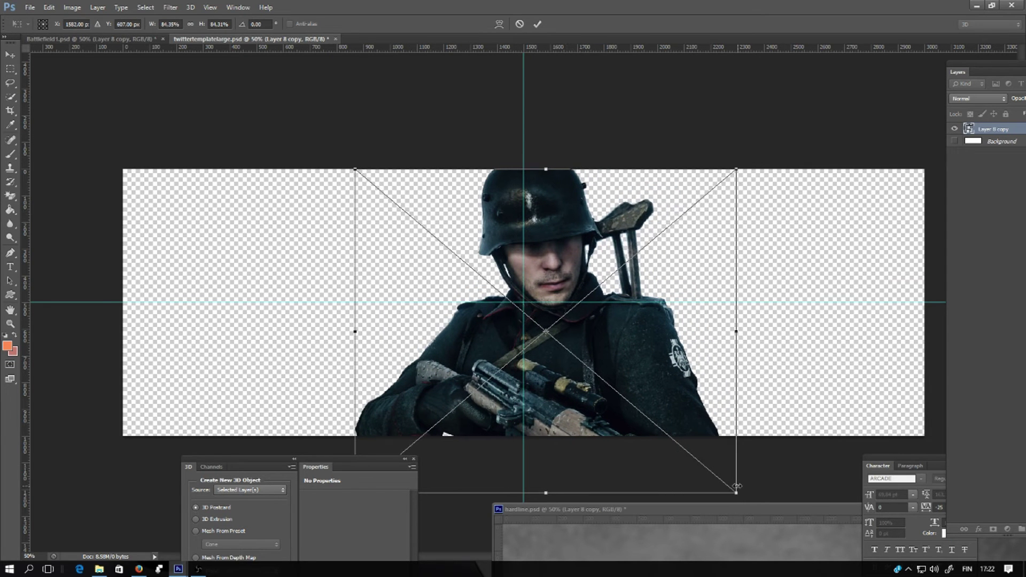
left_click_drag(736, 492, 676, 442)
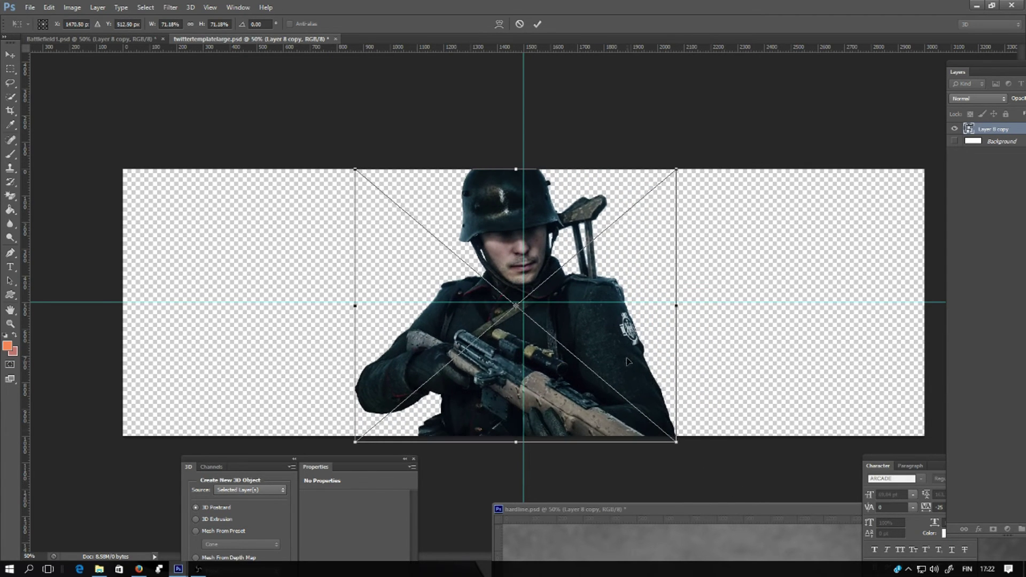
left_click_drag(614, 350, 622, 351)
key("Return")
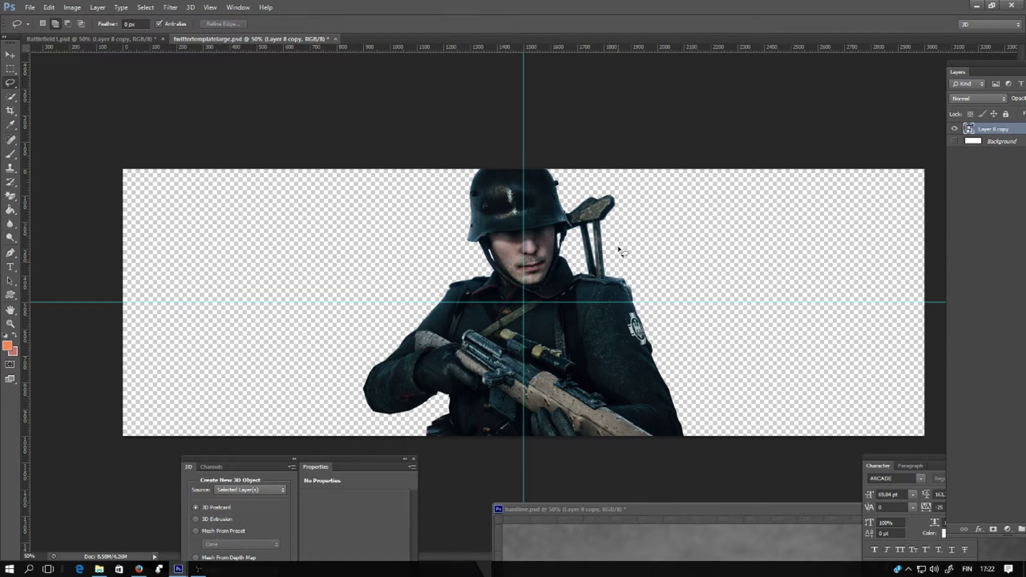
Open rain-drops-glass.jpg and convert its Background into a regular layer with the default settings.
left_click(30, 8)
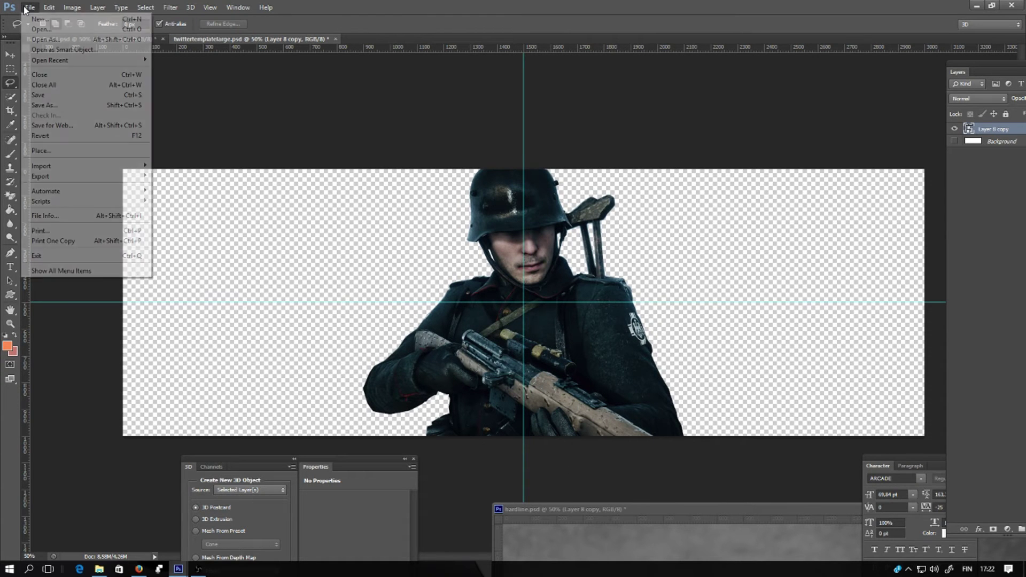
left_click(41, 30)
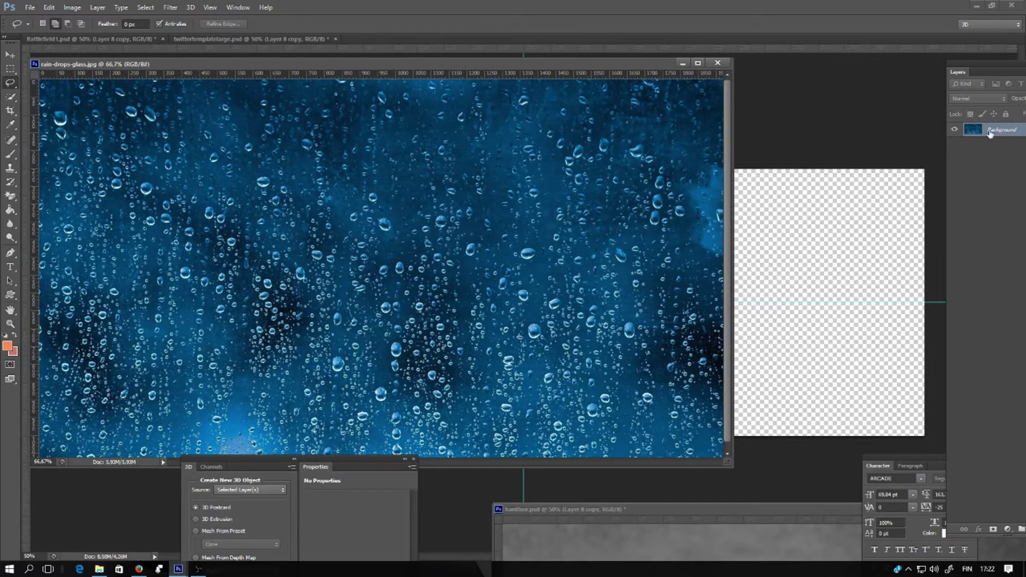
right_click(990, 133)
left_click(915, 140)
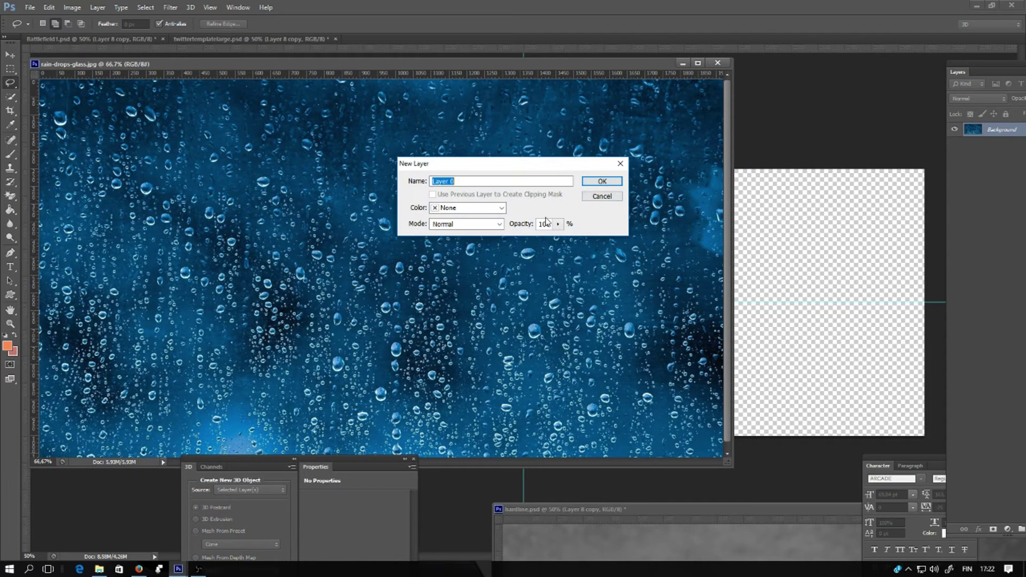
left_click(600, 183)
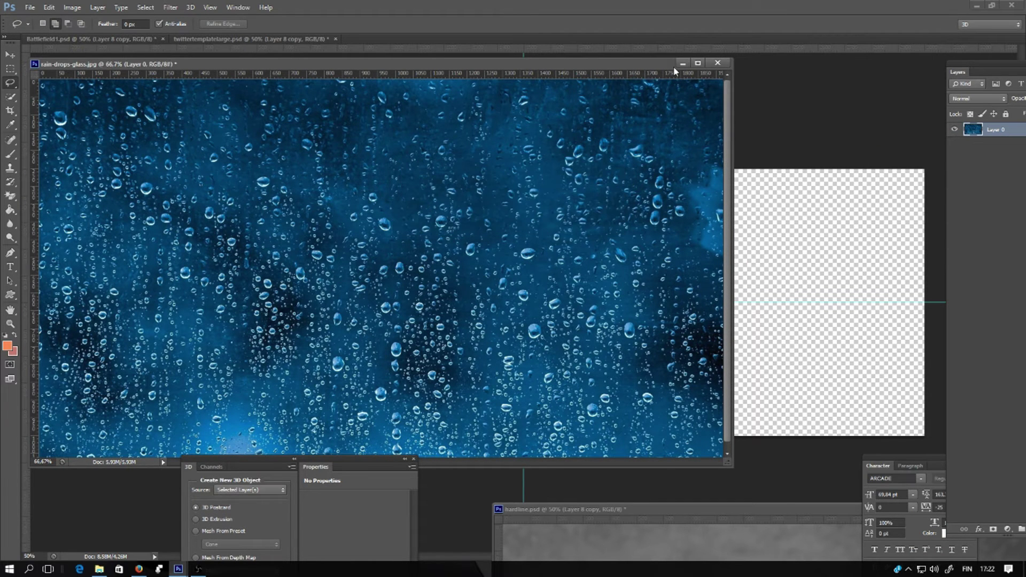
Copy the raindrop layer into twittertemplatelarge.psd and move it beneath the soldier layer.
left_click_drag(667, 64, 703, 445)
left_click_drag(992, 131, 608, 320)
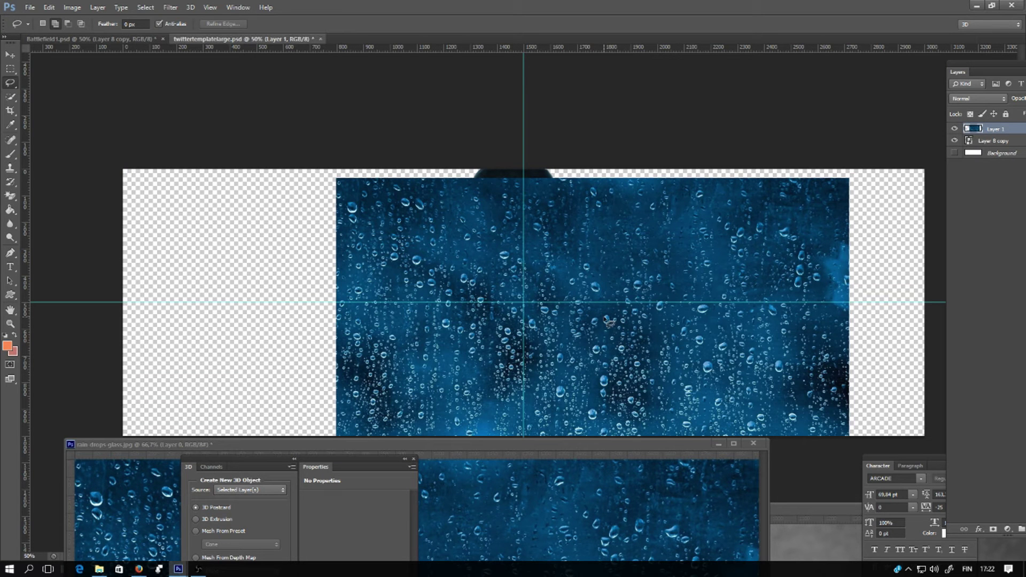
left_click(718, 444)
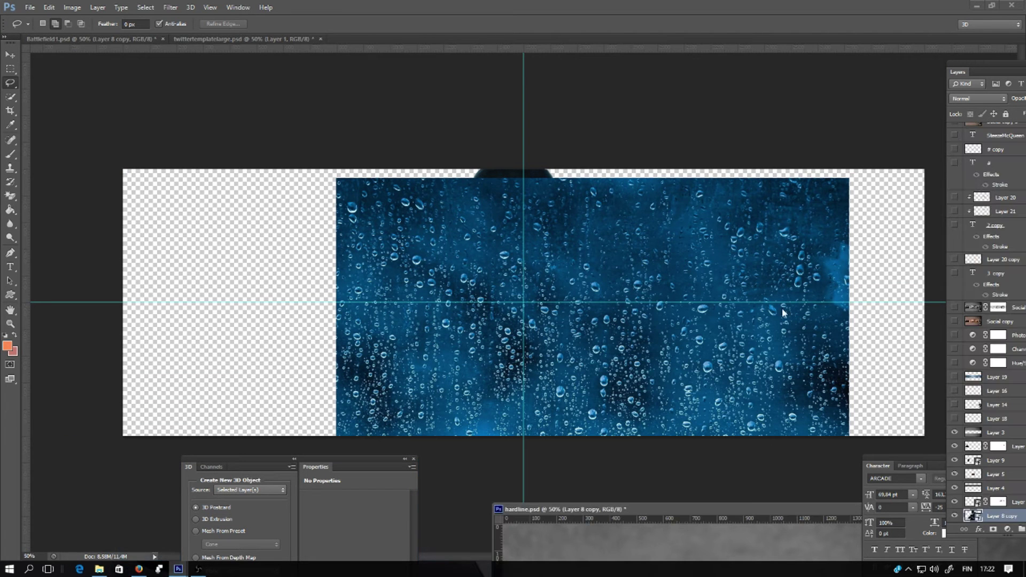
left_click(620, 263)
key("ctrl+bracketleft")
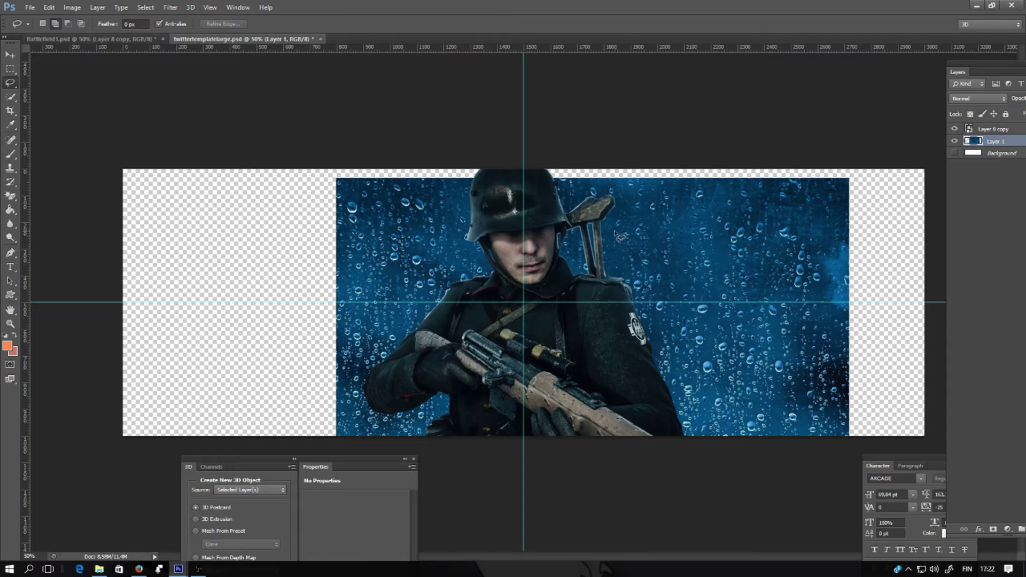
Reposition the raindrop layer to centre it behind the soldier and cover the full canvas height.
right_click(618, 236)
left_click(644, 339)
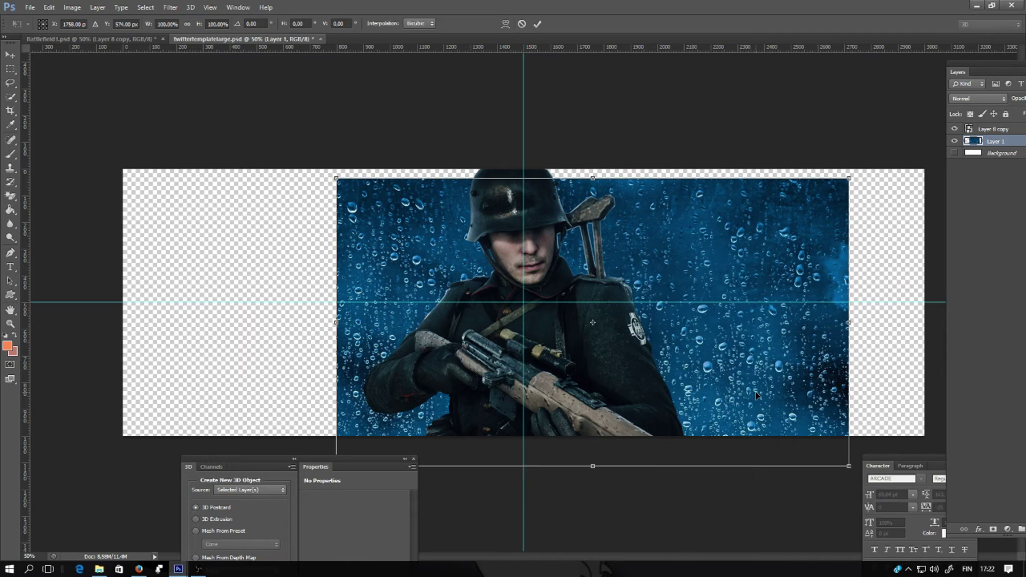
mouse_move(756, 396)
left_mouse_down()
mouse_move(713, 373)
mouse_move(684, 378)
left_mouse_up()
key("Return")
key("l")
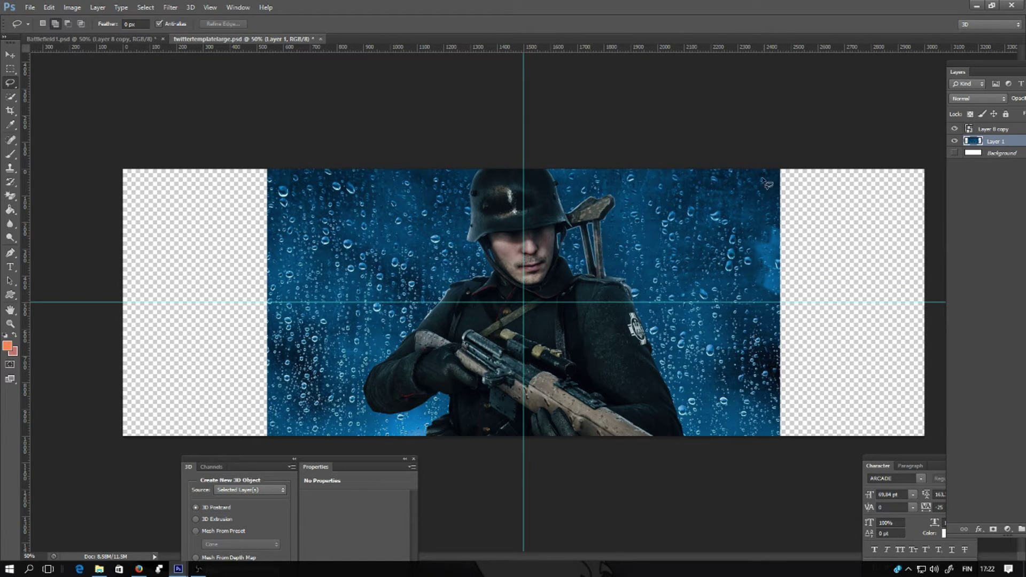
Duplicate the raindrop layer and shift the copy sideways to fill the empty area right of the soldier.
right_click(992, 145)
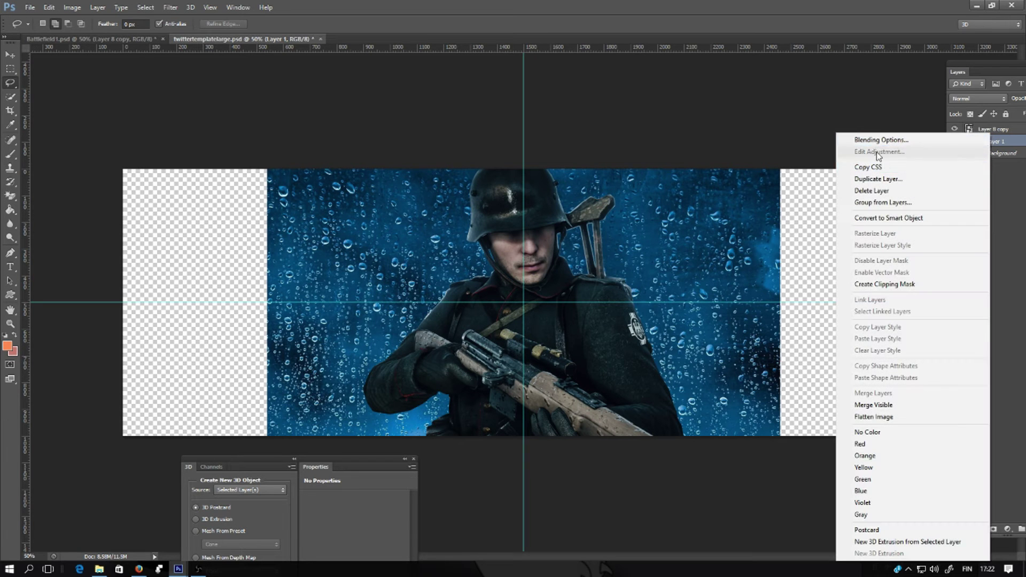
left_click(877, 179)
left_click(607, 176)
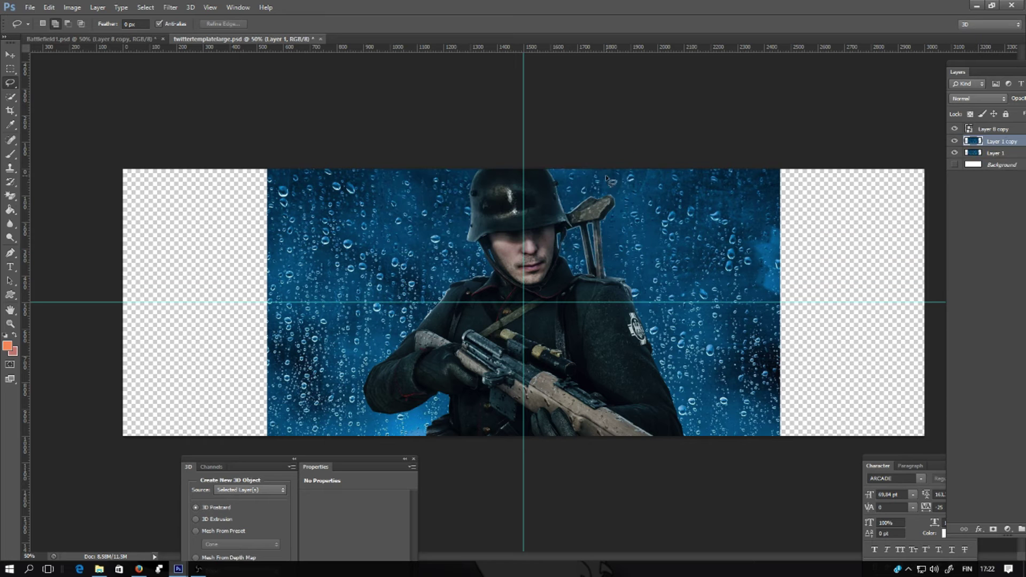
right_click(479, 290)
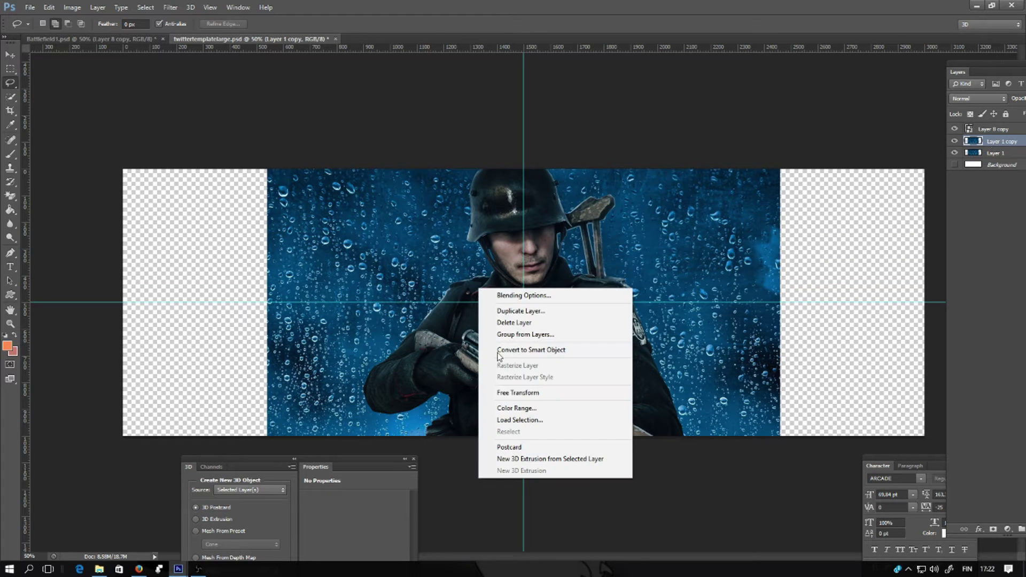
left_click(527, 392)
left_click_drag(465, 224, 807, 216)
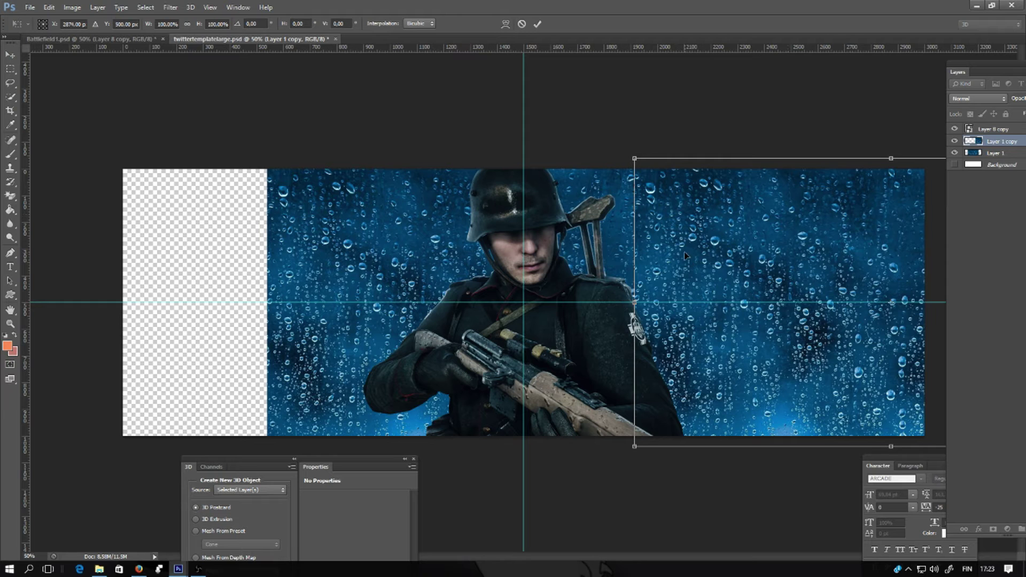
left_click_drag(684, 252, 729, 251)
key("Return")
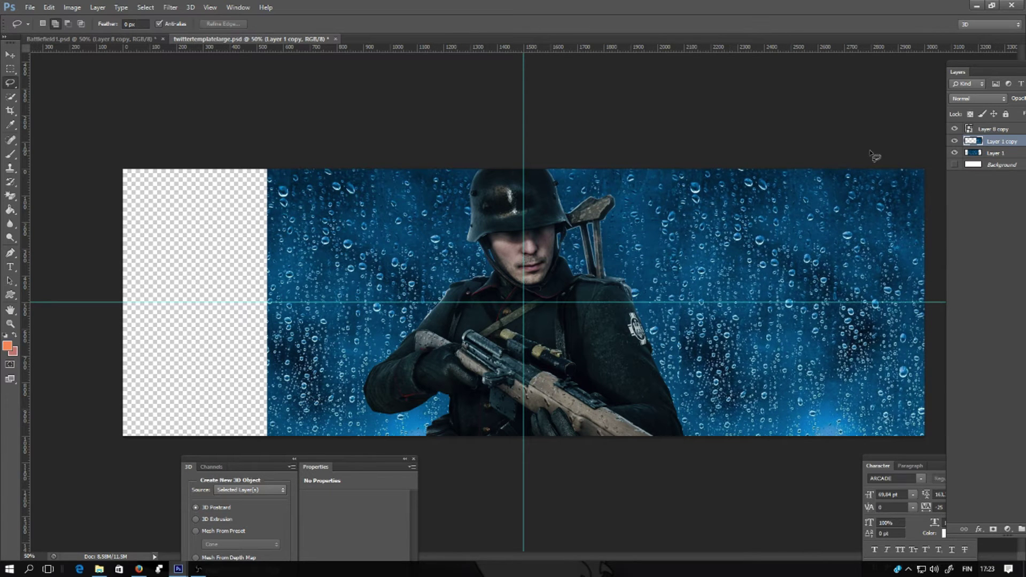
Add a layer mask to the raindrop copy and set up a black brush of 176 px at 33% opacity.
left_click_drag(966, 68, 890, 68)
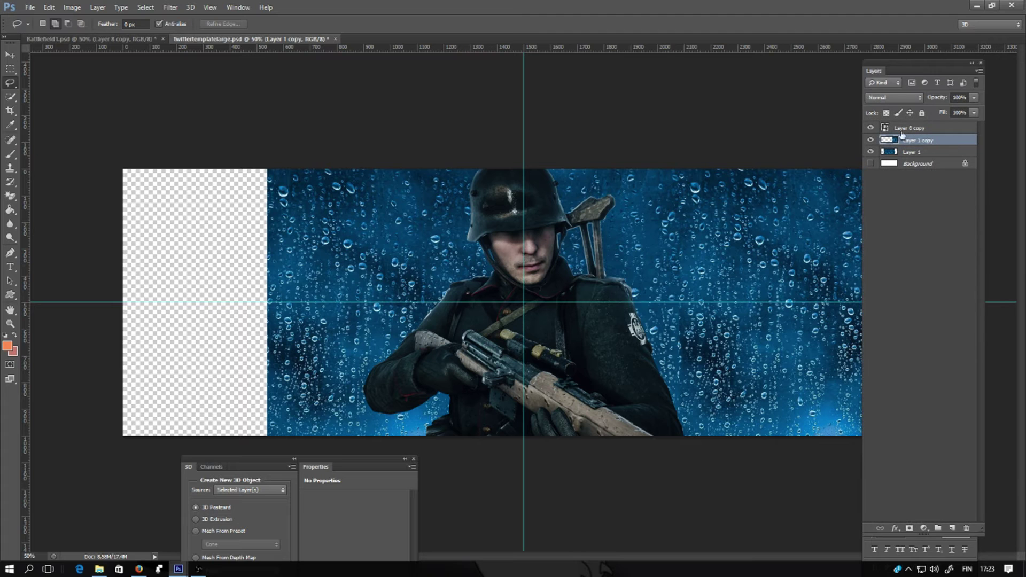
left_click(909, 528)
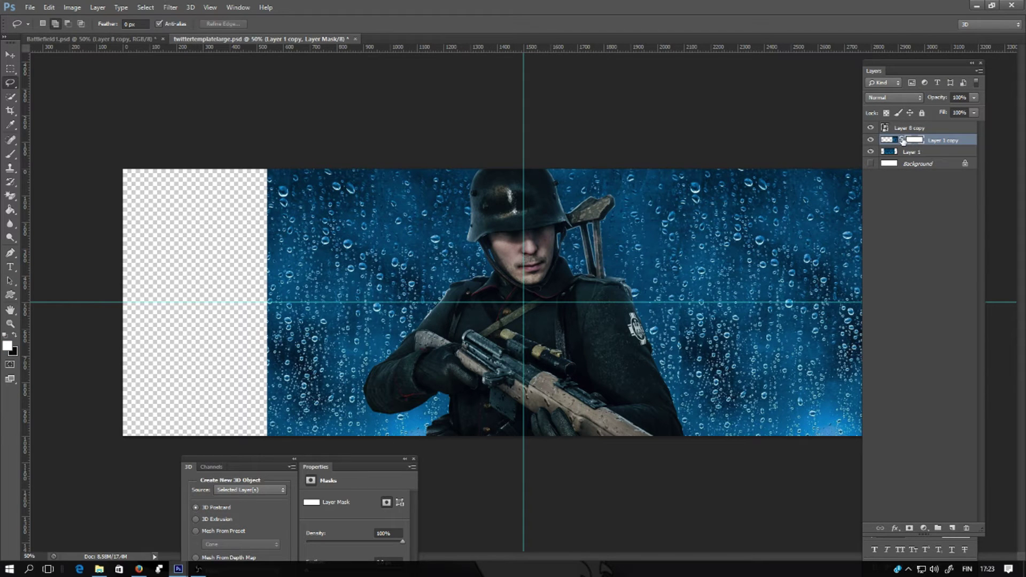
left_click(8, 348)
left_click(987, 193)
key("b")
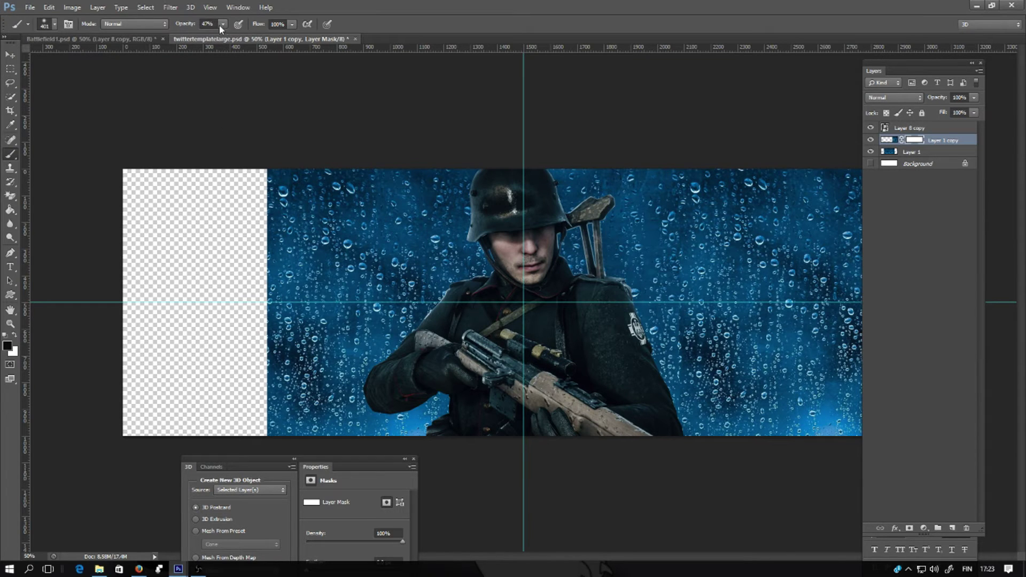
left_click_drag(222, 26, 214, 32)
key("ctrl+plus")
key("ctrl+plus")
key("ctrl+plus")
key("bracketleft")
key("bracketleft")
key("bracketleft")
key("bracketleft")
Hide the guides and paint the mask along the seam right of the soldier to blend the two raindrop layers.
key("space")
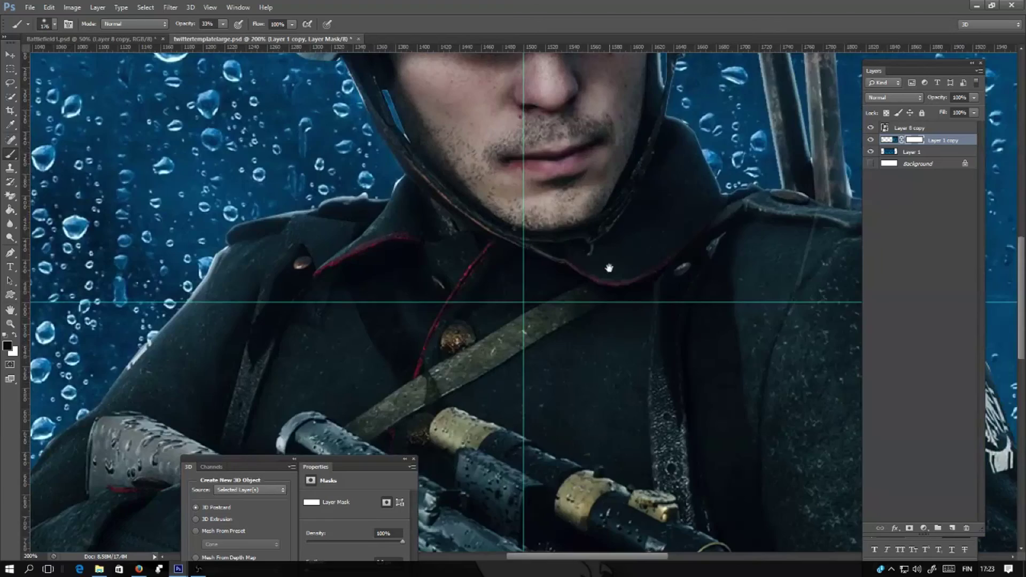
mouse_move(656, 229)
left_mouse_down()
mouse_move(287, 362)
mouse_move(420, 301)
mouse_move(390, 348)
left_mouse_up()
key("ctrl+minus")
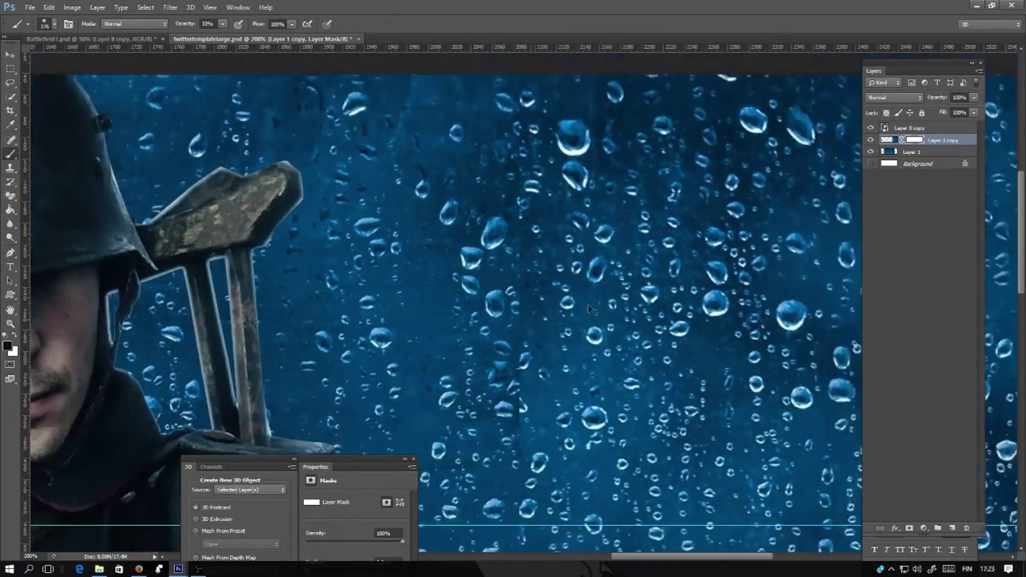
left_click(871, 141)
left_click(871, 140)
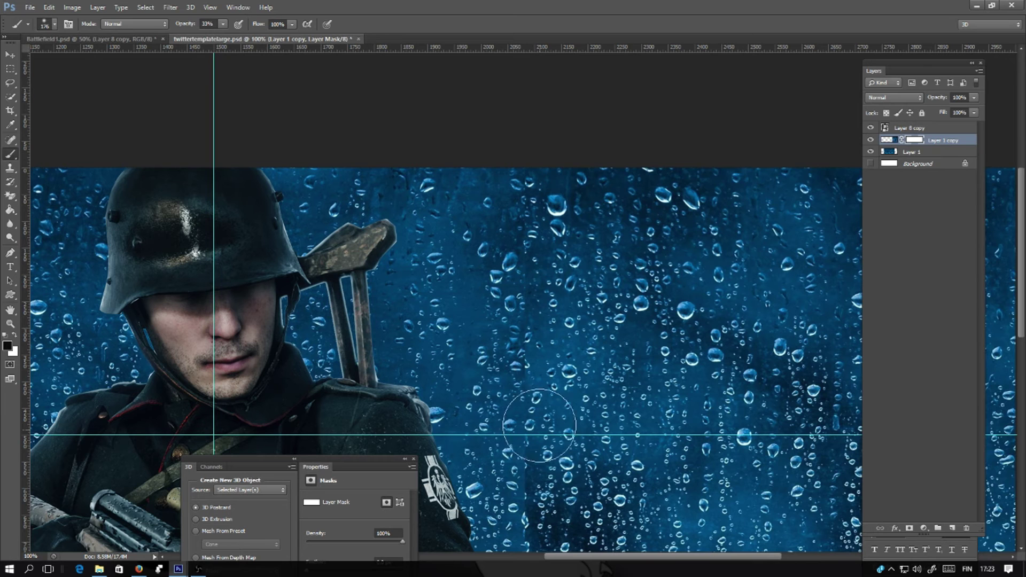
mouse_move(534, 457)
left_mouse_down()
mouse_move(524, 251)
mouse_move(517, 282)
left_mouse_up()
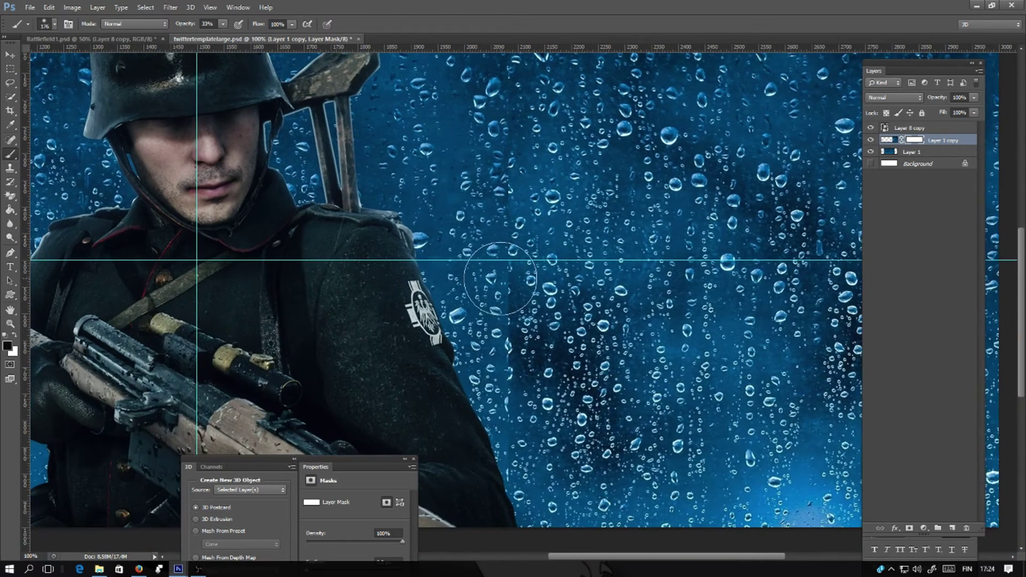
key("ctrl+h")
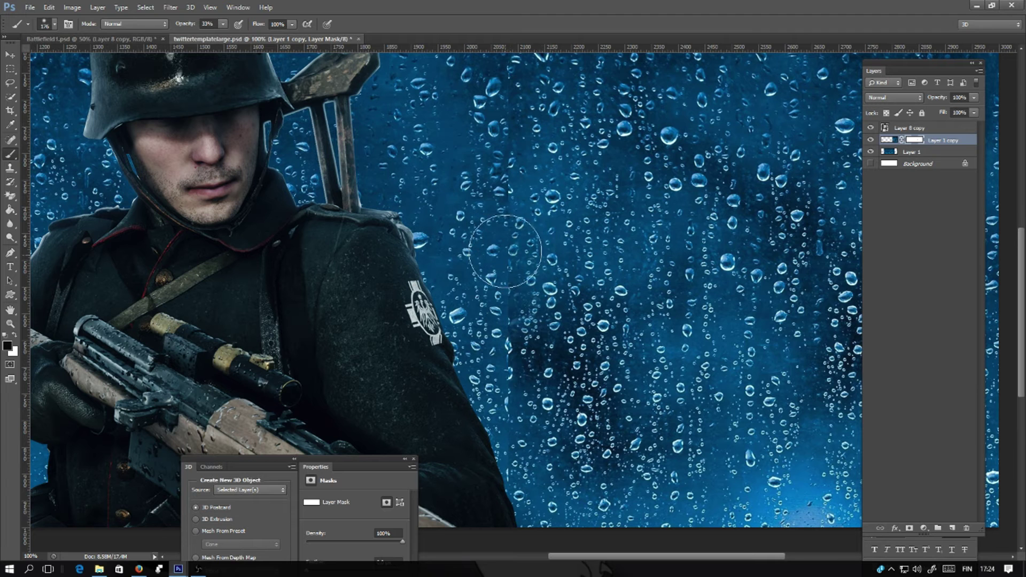
mouse_move(517, 381)
left_mouse_down()
mouse_move(502, 208)
mouse_move(529, 328)
mouse_move(537, 493)
mouse_move(522, 390)
mouse_move(537, 428)
mouse_move(529, 295)
mouse_move(545, 324)
mouse_move(558, 325)
mouse_move(571, 436)
mouse_move(588, 457)
mouse_move(566, 432)
mouse_move(559, 333)
mouse_move(571, 345)
mouse_move(536, 279)
mouse_move(529, 181)
mouse_move(556, 296)
left_mouse_up()
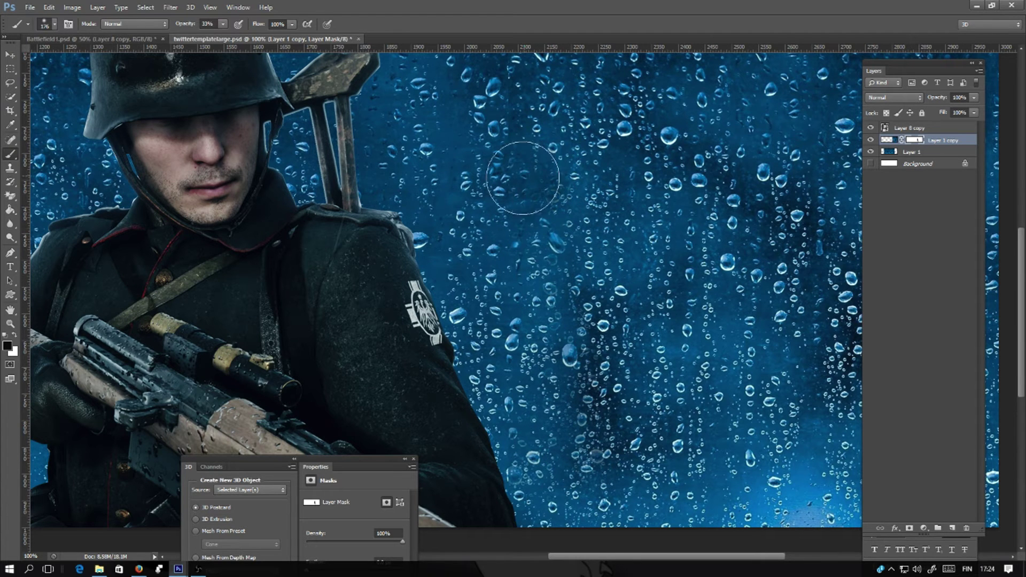
left_click_drag(556, 196, 559, 344)
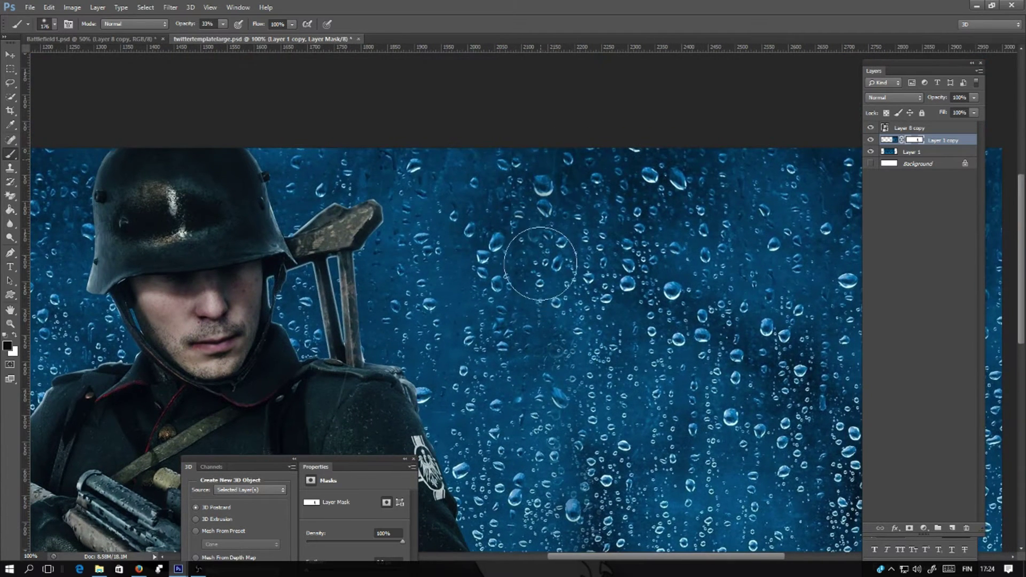
mouse_move(556, 146)
left_mouse_down()
mouse_move(541, 254)
mouse_move(513, 235)
mouse_move(546, 97)
mouse_move(563, 311)
left_mouse_up()
key("ctrl+minus")
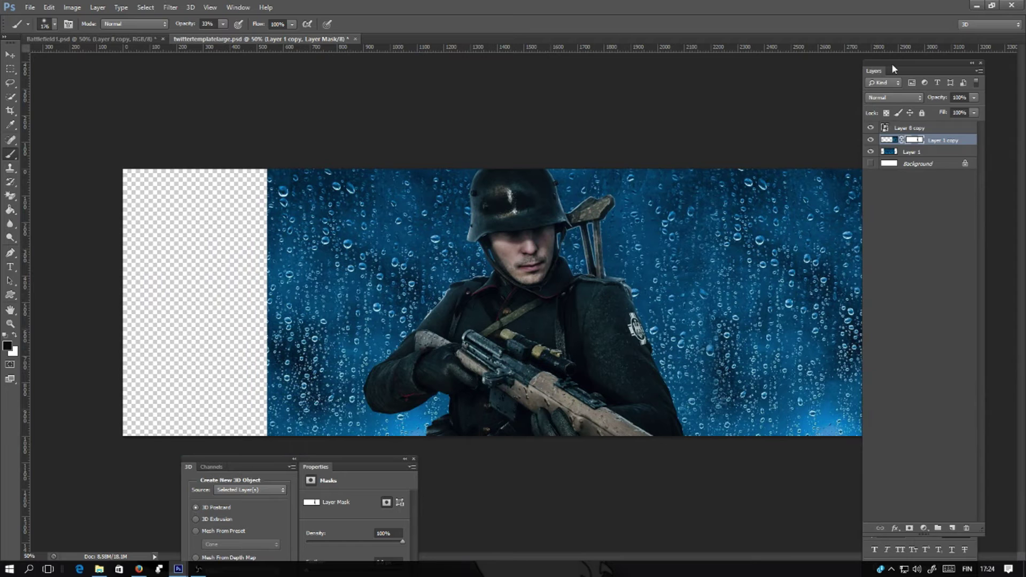
Duplicate the masked raindrop layer under the default name.
left_click_drag(893, 65, 948, 86)
left_click(938, 152)
left_click(938, 151)
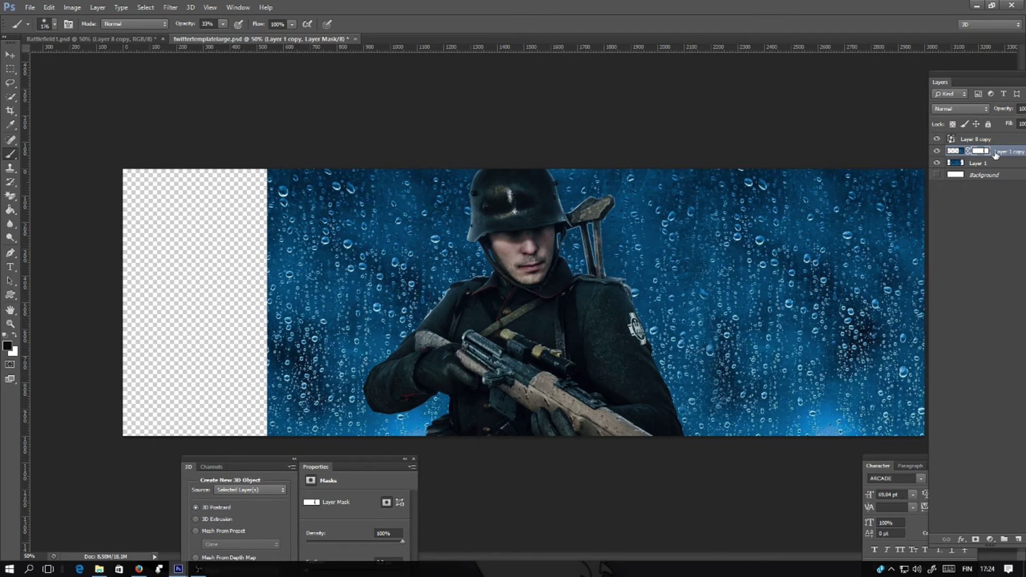
left_click(999, 154)
right_click(998, 154)
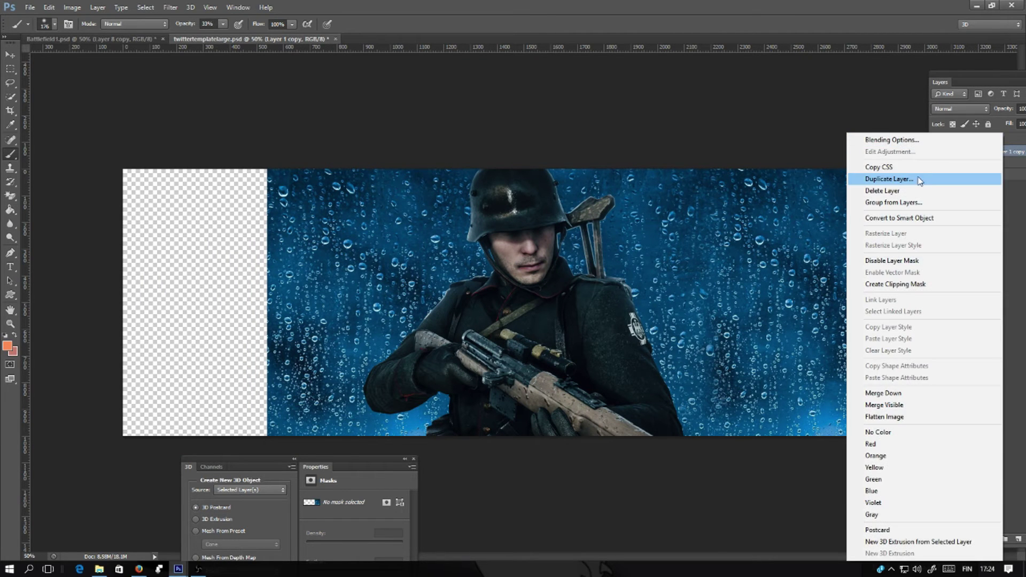
left_click(957, 183)
left_click(606, 175)
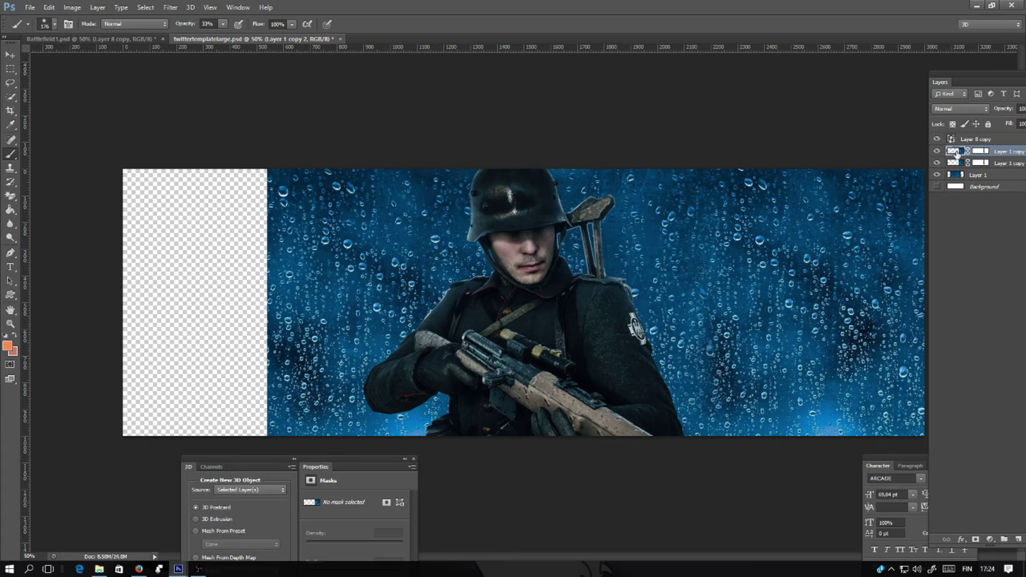
Flip the duplicated raindrop layer horizontally with Free Transform and move it over the empty area left of the soldier.
key("m")
right_click(820, 239)
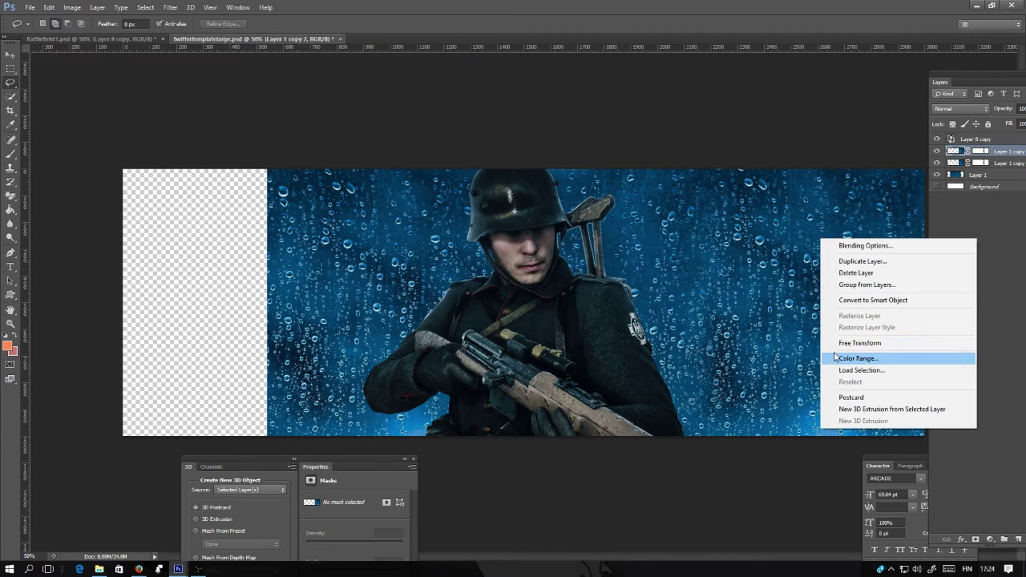
left_click(861, 342)
left_click_drag(834, 310, 310, 299)
right_click(327, 272)
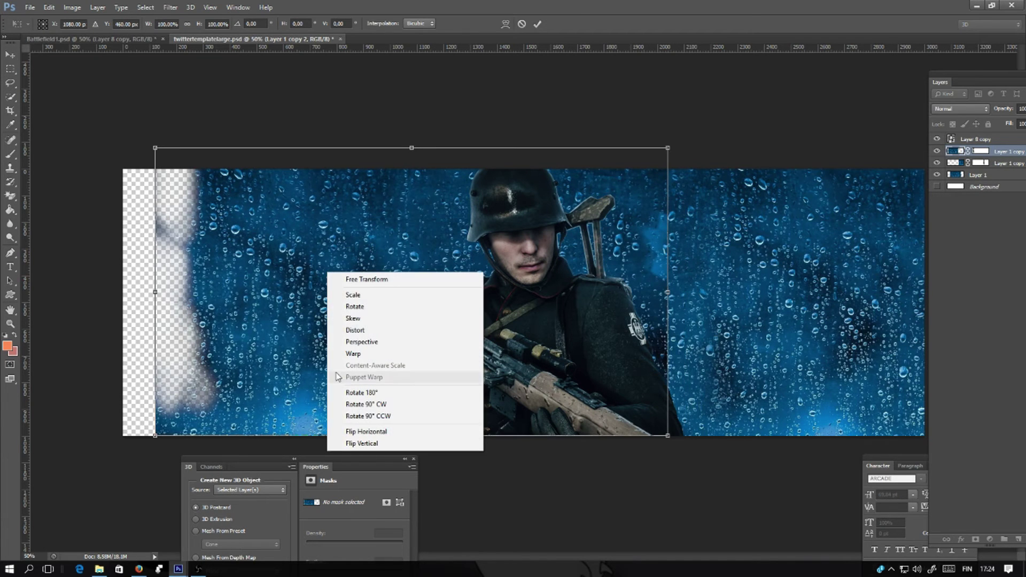
left_click(369, 431)
left_click_drag(627, 254, 281, 261)
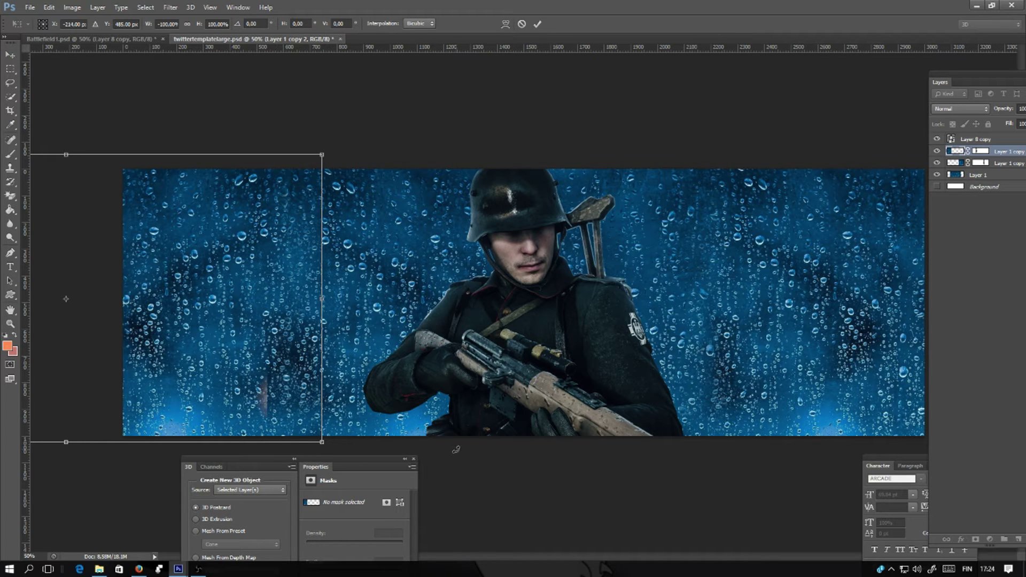
Enlarge the flipped raindrop layer, shift it slightly toward the soldier and apply the transform.
left_click_drag(322, 442, 423, 495)
left_click_drag(324, 379, 385, 364)
key("Return")
key("l")
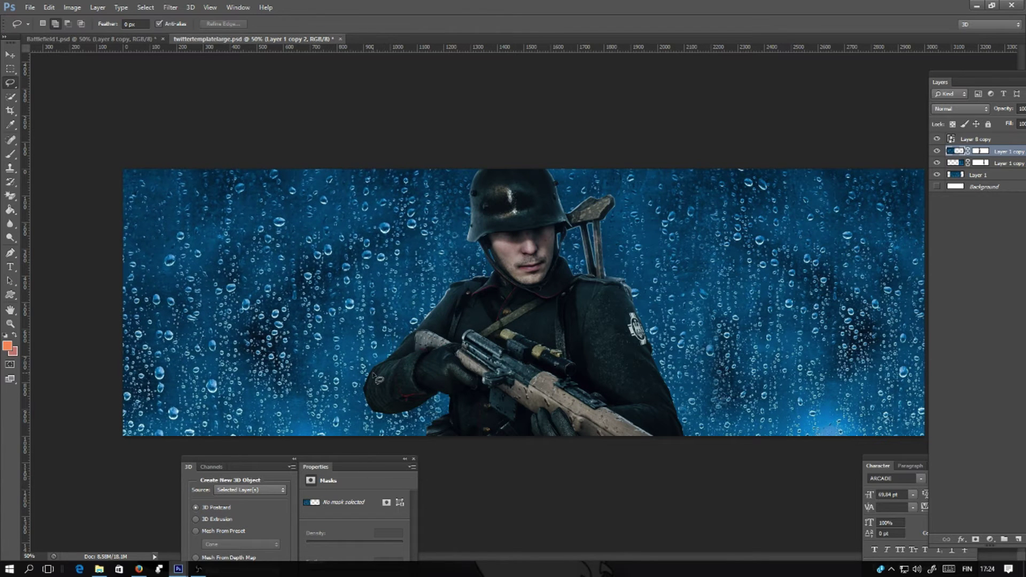
Select the flipped raindrop layer's mask with the Brush tool, toggle the layer's visibility and inspect the seam behind the soldier.
key("ctrl+plus")
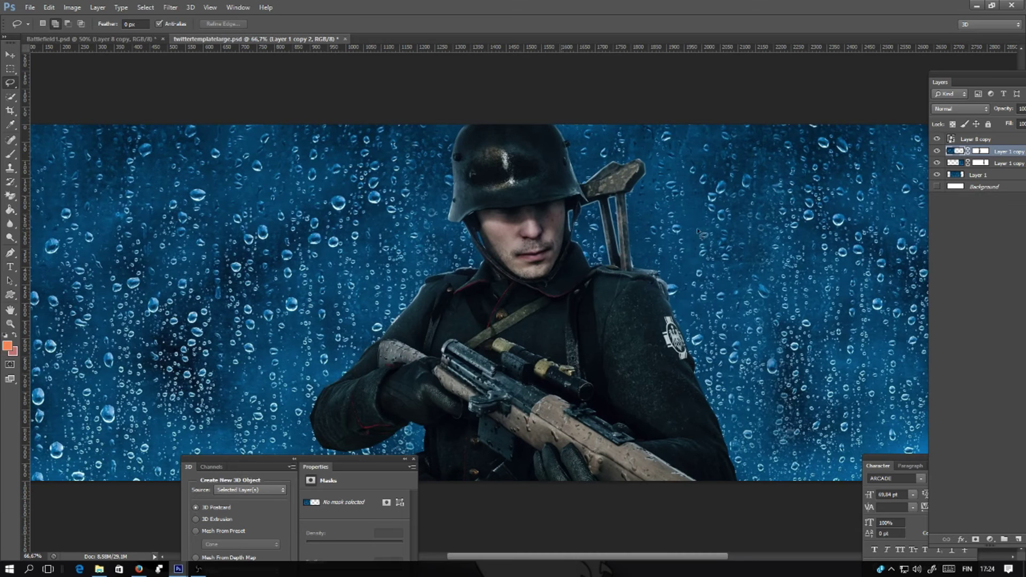
left_click(982, 152)
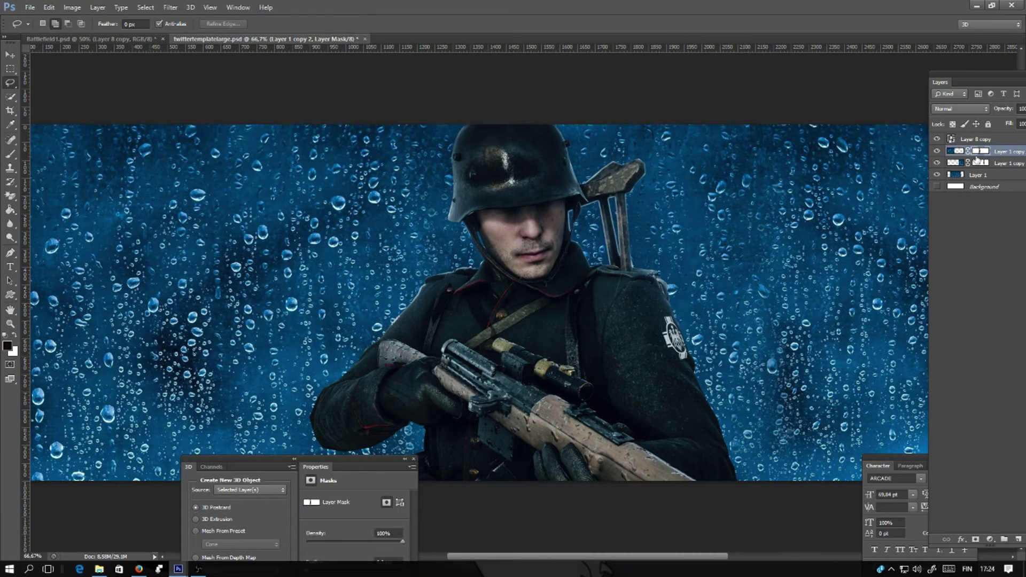
key("b")
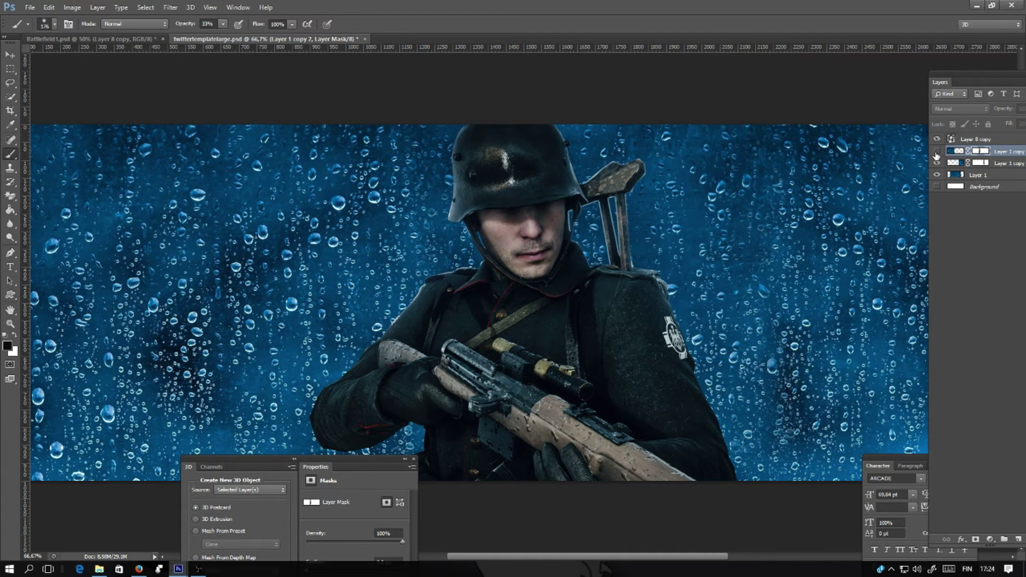
left_click(937, 151)
left_click(936, 152)
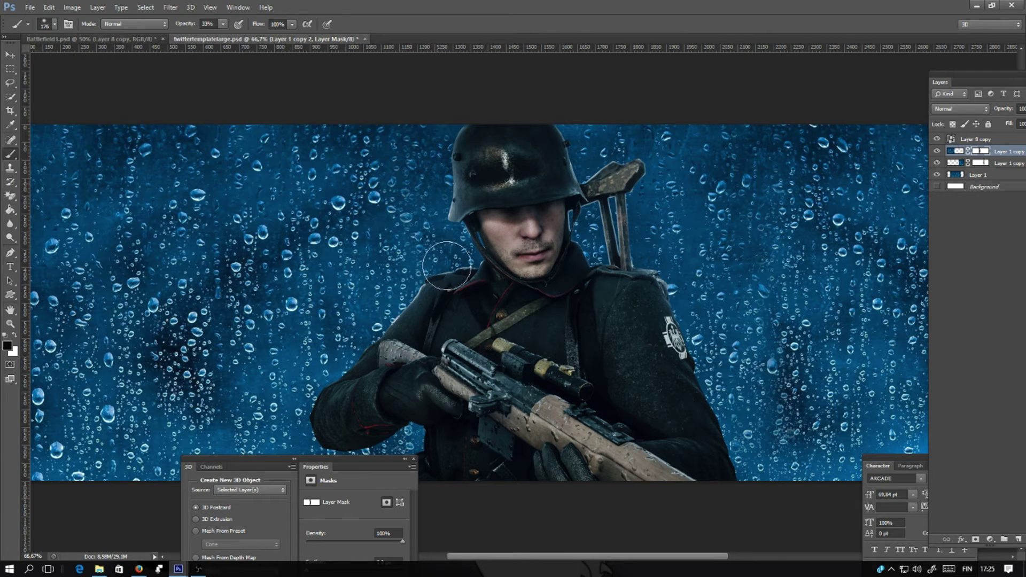
key("ctrl+plus")
key("ctrl+plus")
key("ctrl+plus")
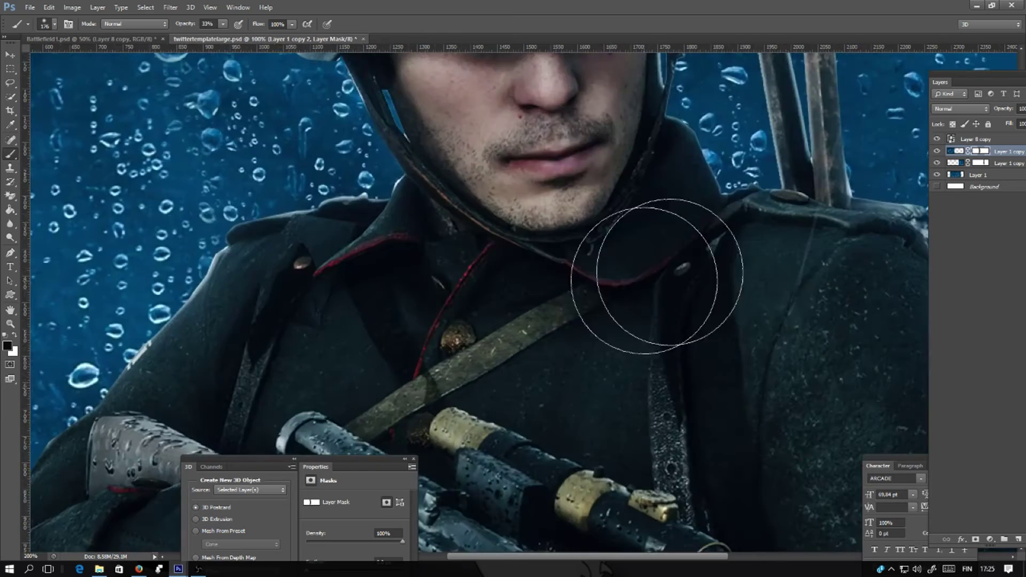
key("ctrl+minus")
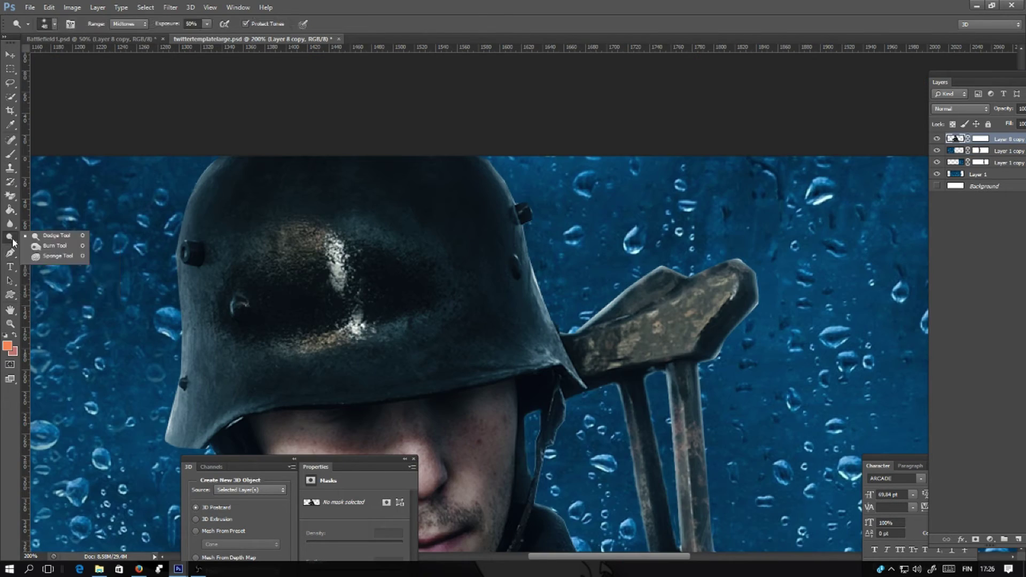
Set up the Blur tool with a 42 px brush at 66% strength for the soldier layer.
left_click(11, 224)
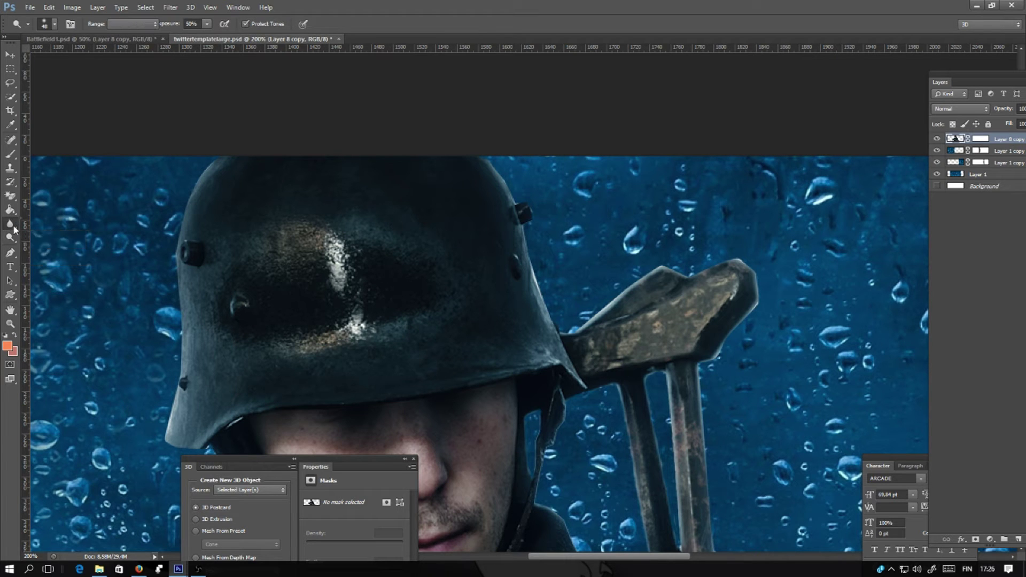
left_click(60, 225)
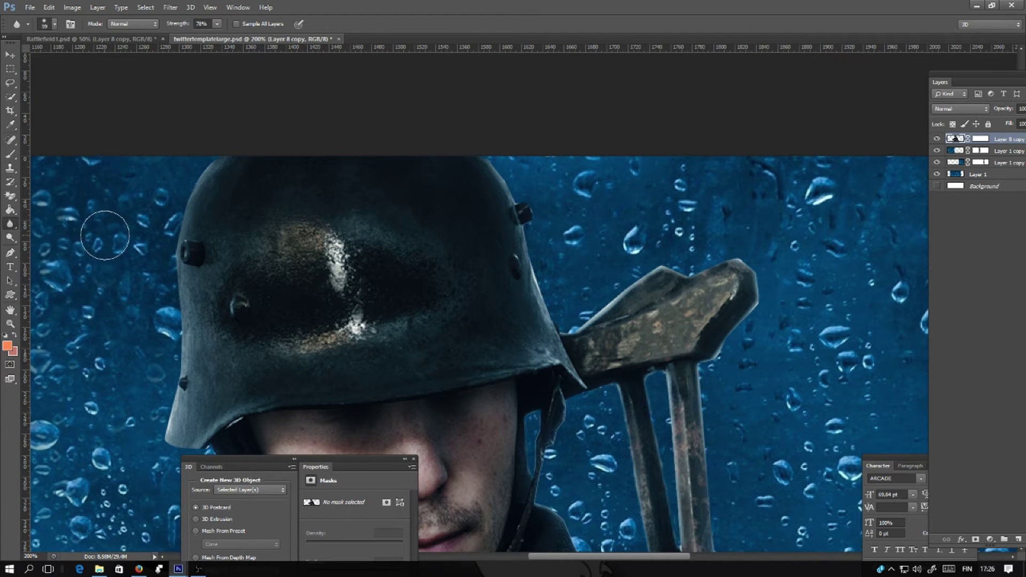
left_click(56, 24)
left_click(37, 58)
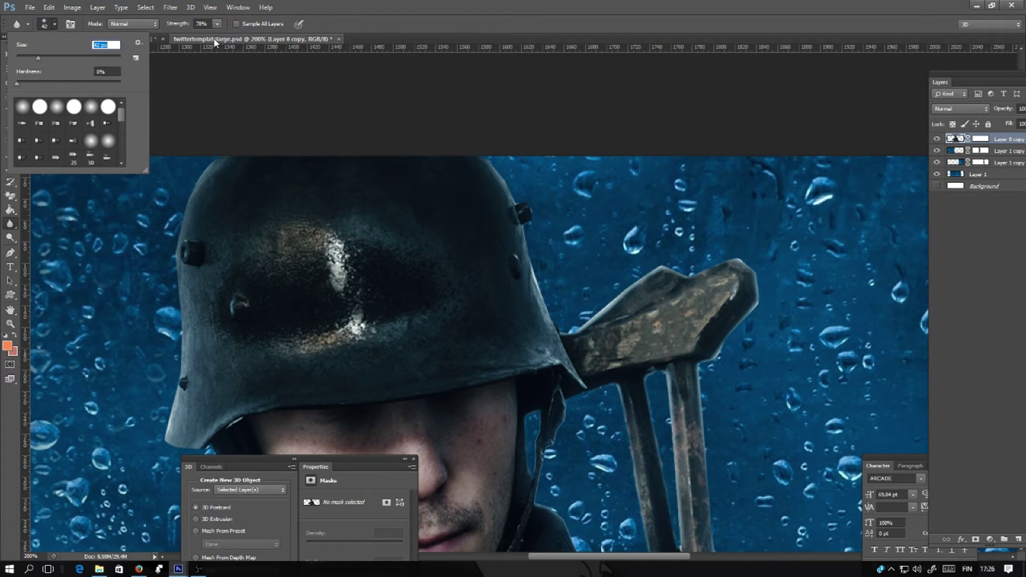
left_click(217, 24)
left_click(217, 23)
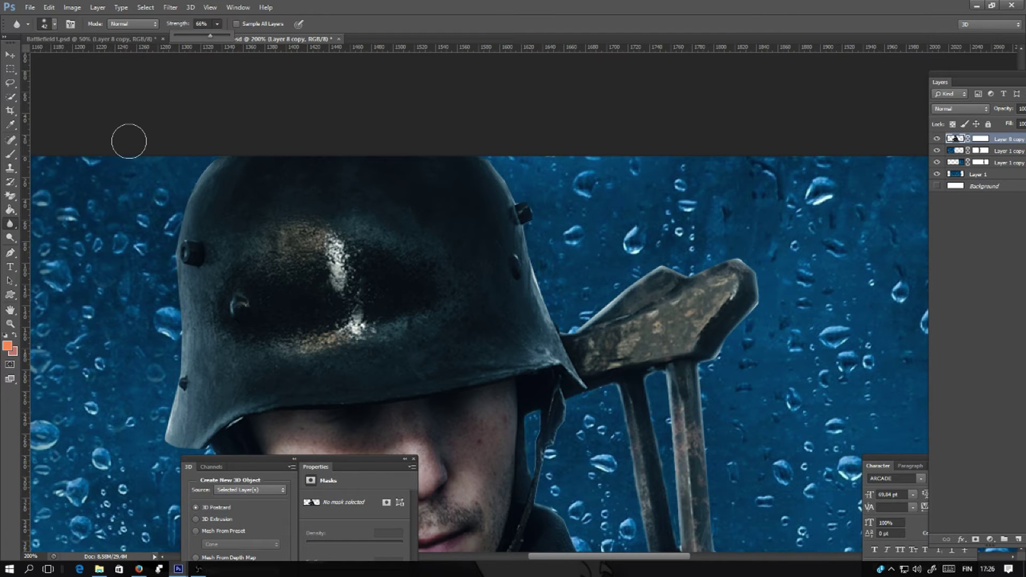
Soften the hard cut-out edges along both sides of the soldier's helmet with the Blur tool.
scroll(513, 300, "up", 2)
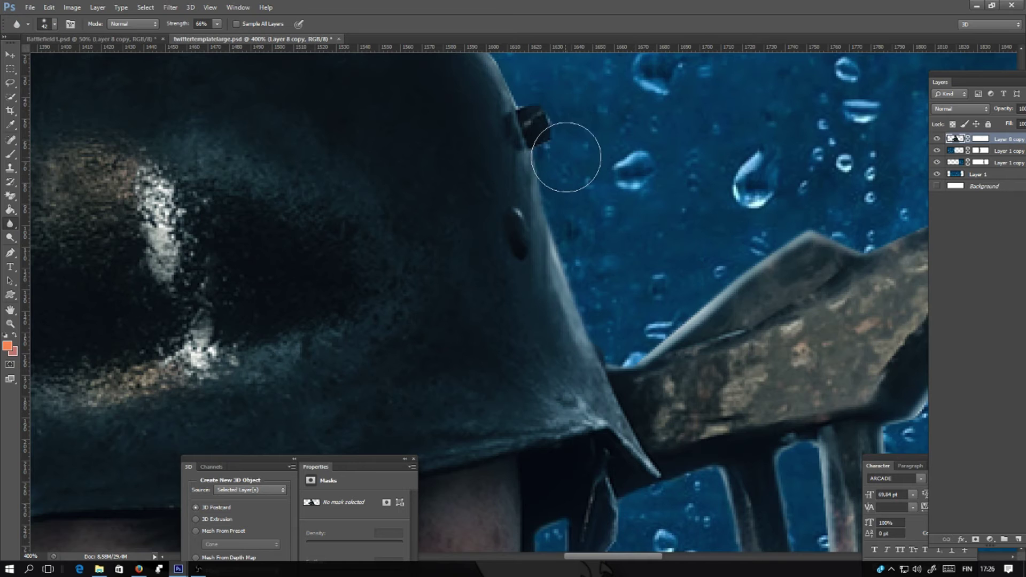
left_click_drag(579, 135, 657, 328)
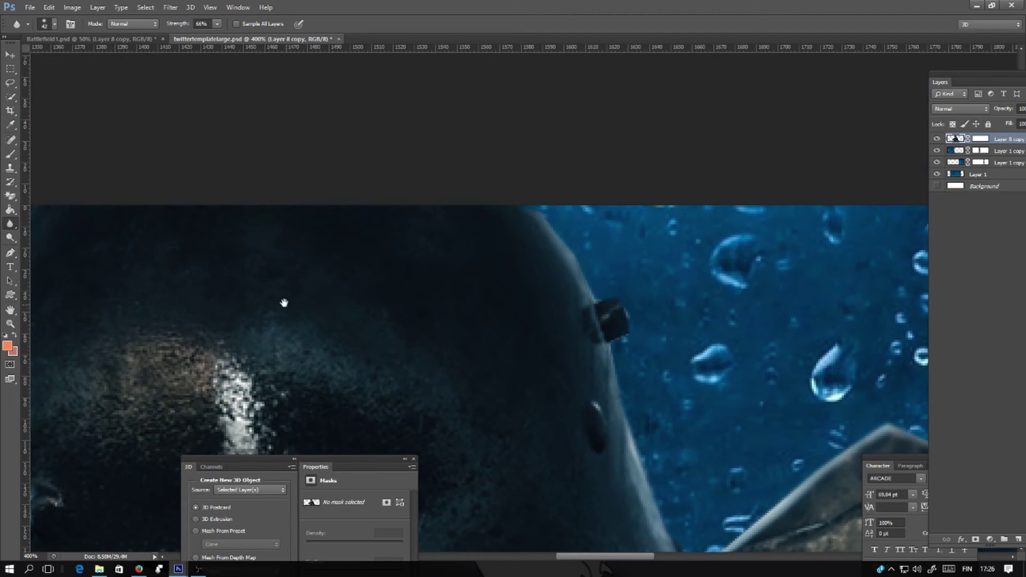
left_click_drag(284, 303, 850, 216)
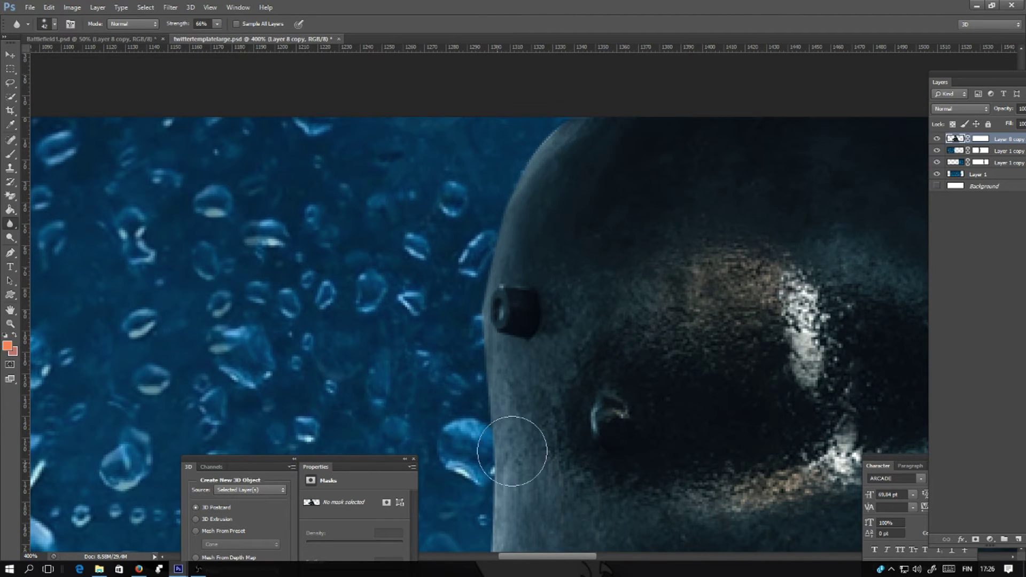
scroll(500, 231, "down", 5)
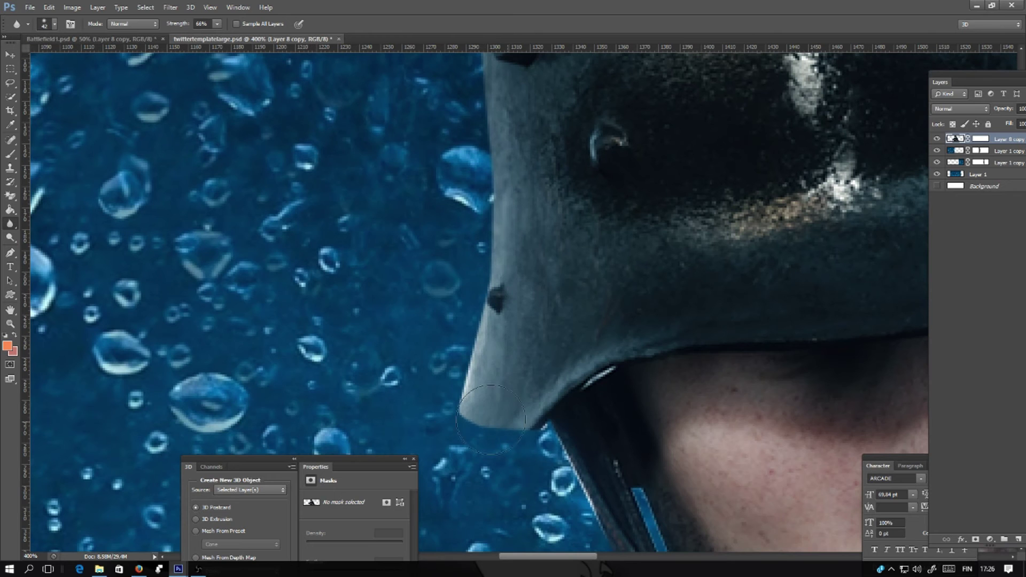
scroll(591, 485, "down", 2)
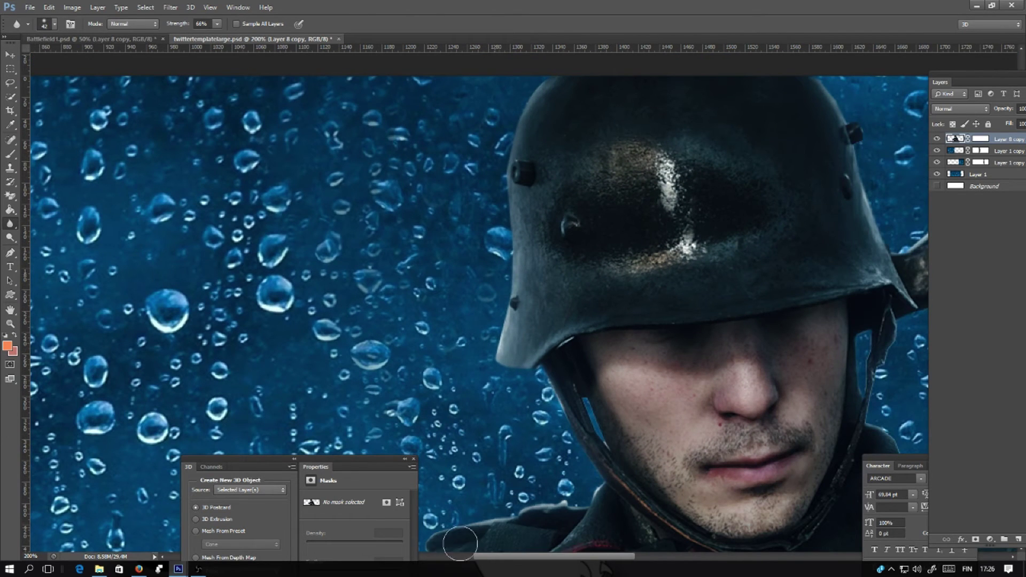
scroll(460, 544, "down", 8)
scroll(520, 361, "down", 3)
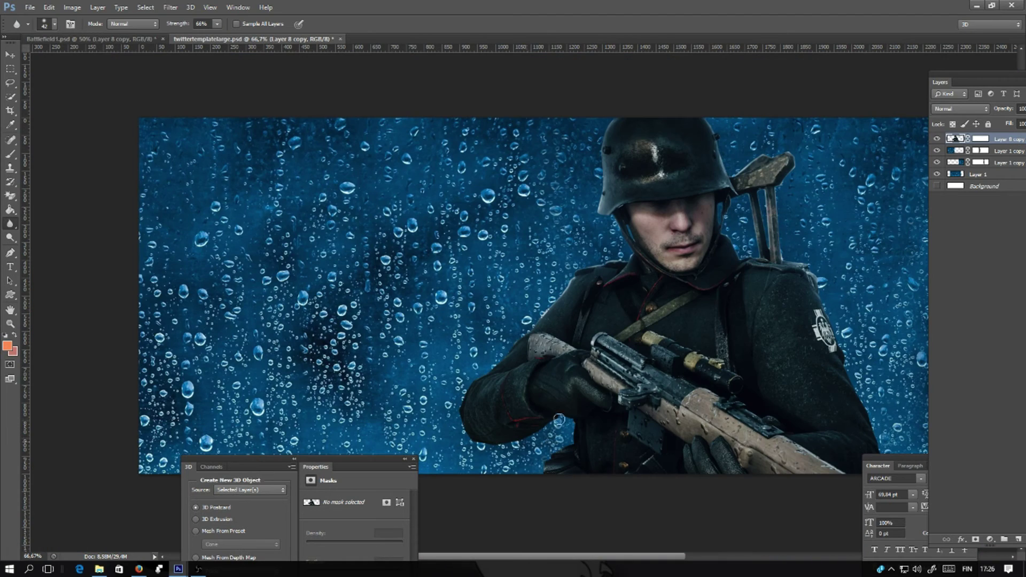
scroll(822, 403, "down", 1)
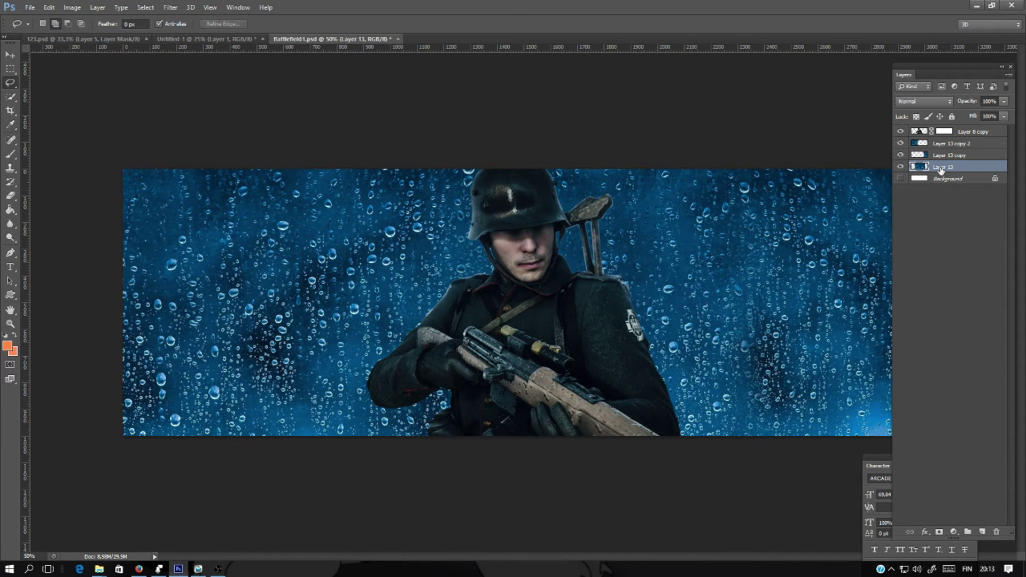
Duplicate the base raindrop layer under the default name and move the copy above the soldier layer.
right_click(941, 170)
left_click(962, 195)
right_click(942, 170)
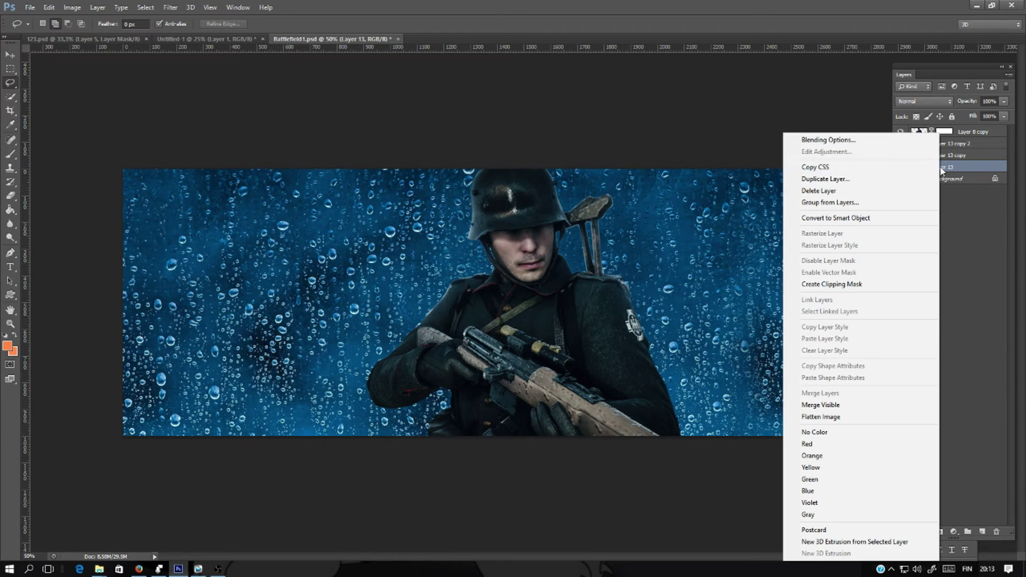
left_click(814, 181)
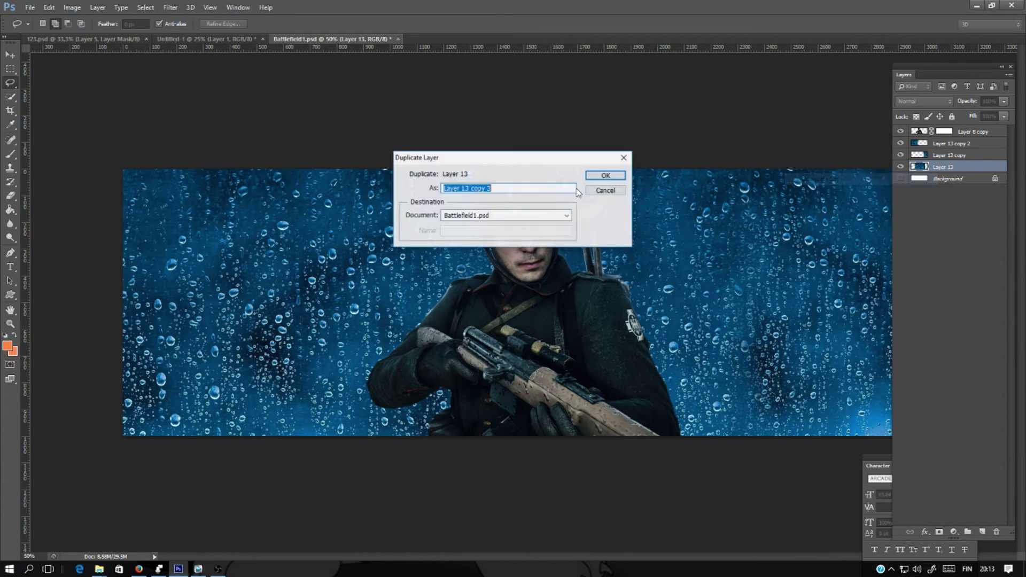
left_click(614, 176)
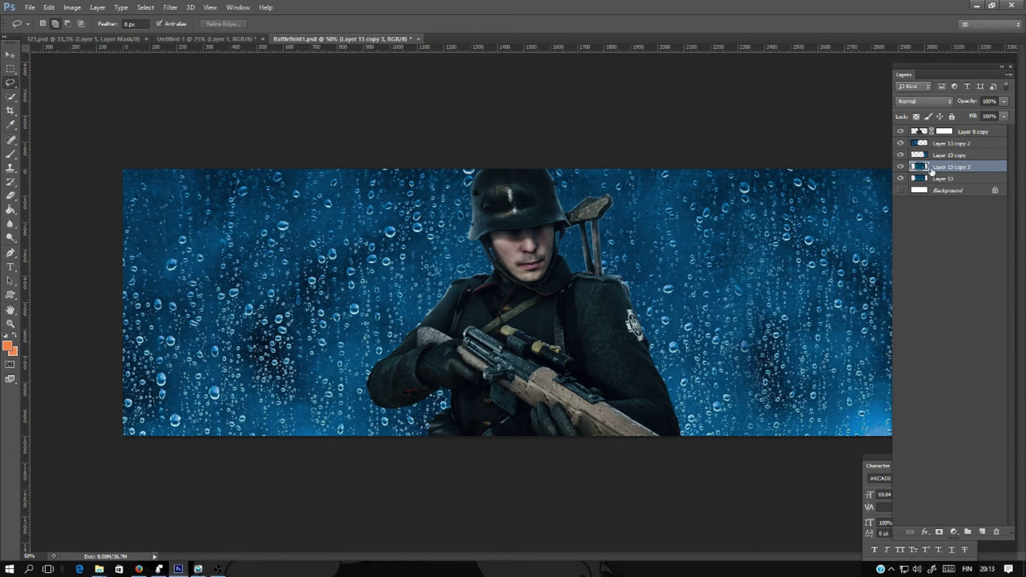
left_click_drag(949, 170, 968, 130)
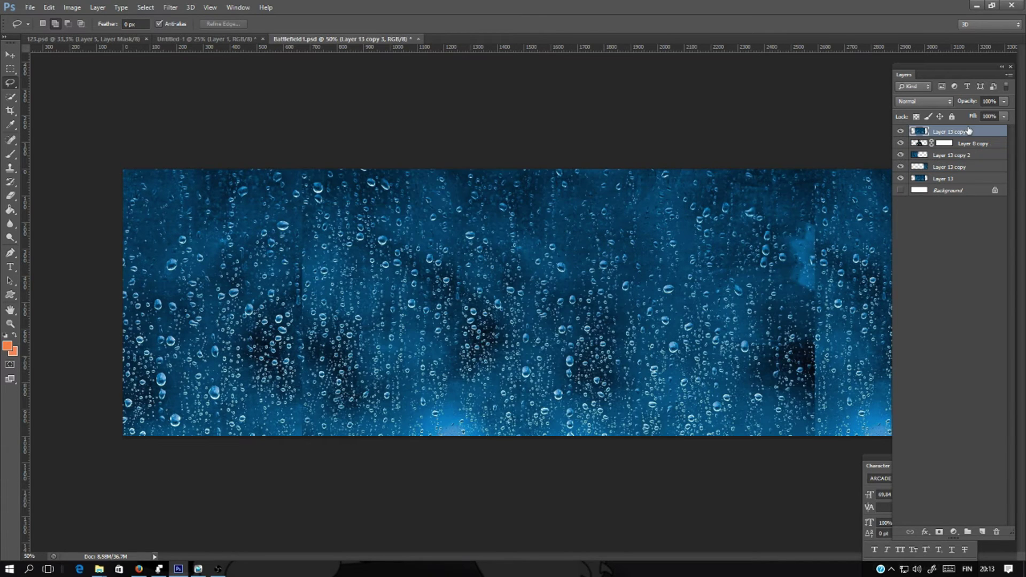
Clip the top raindrop copy to the soldier layer and set its blend mode to Overlay.
right_click(940, 134)
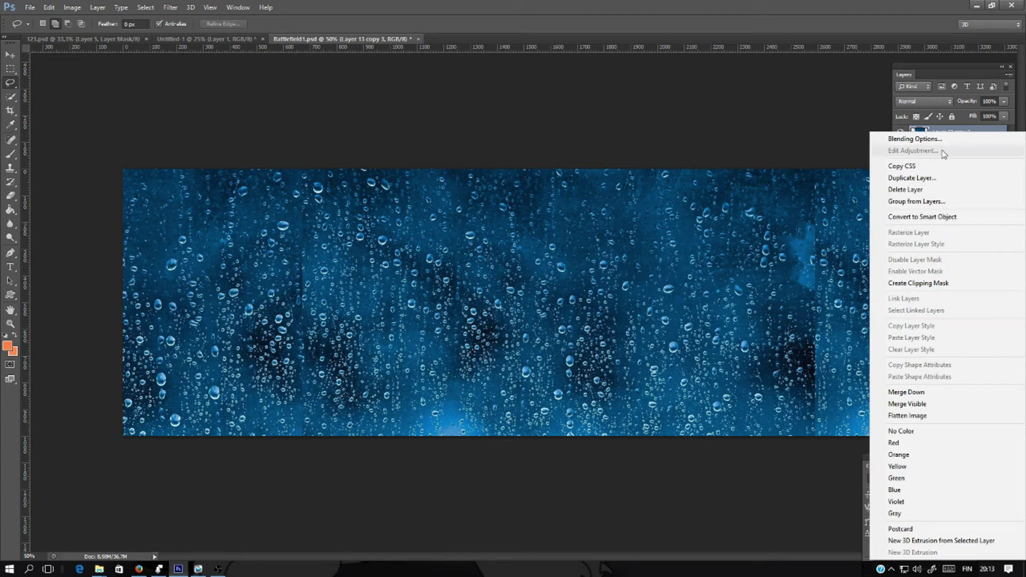
left_click(930, 287)
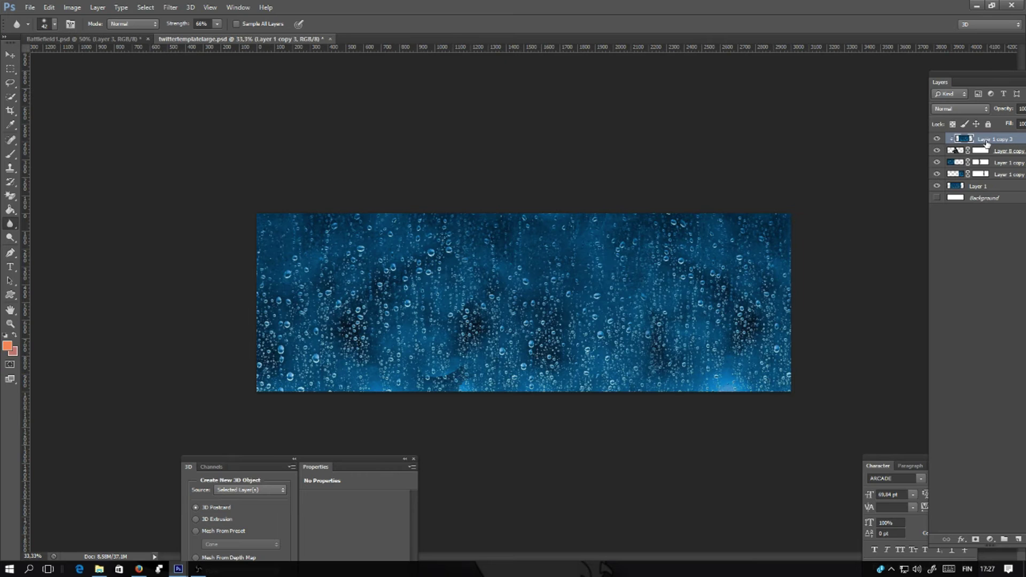
left_click(941, 110)
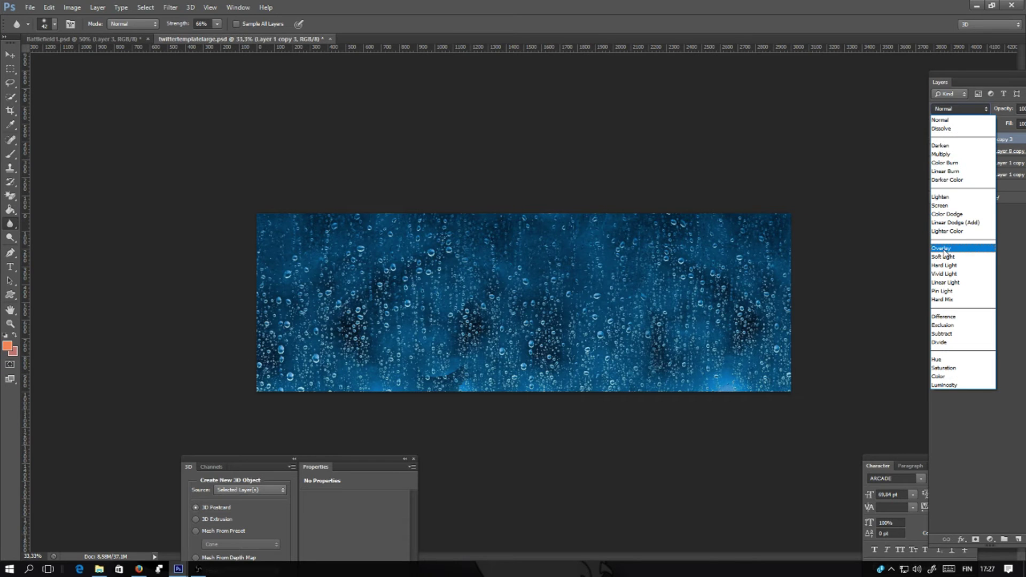
left_click(934, 240)
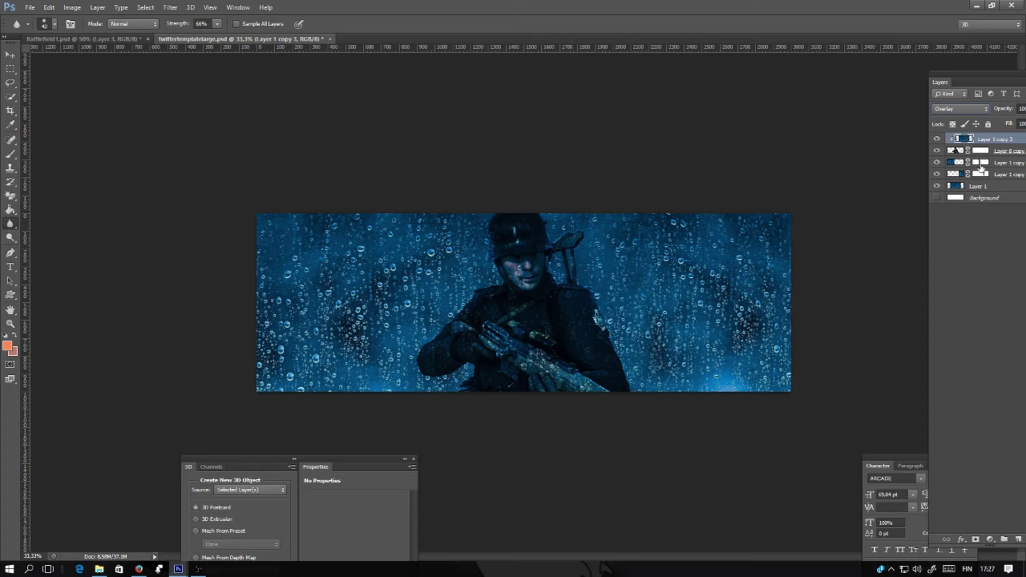
Merge the three raindrop layers below the soldier into one and check the result by toggling its visibility.
left_click(997, 164)
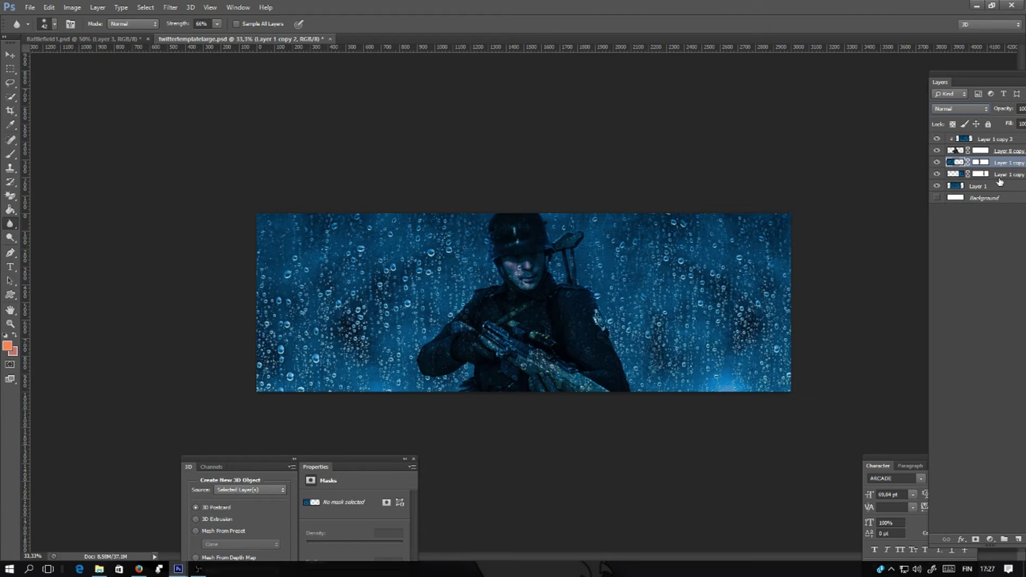
left_click(1000, 175, "shift")
left_click(984, 186, "shift")
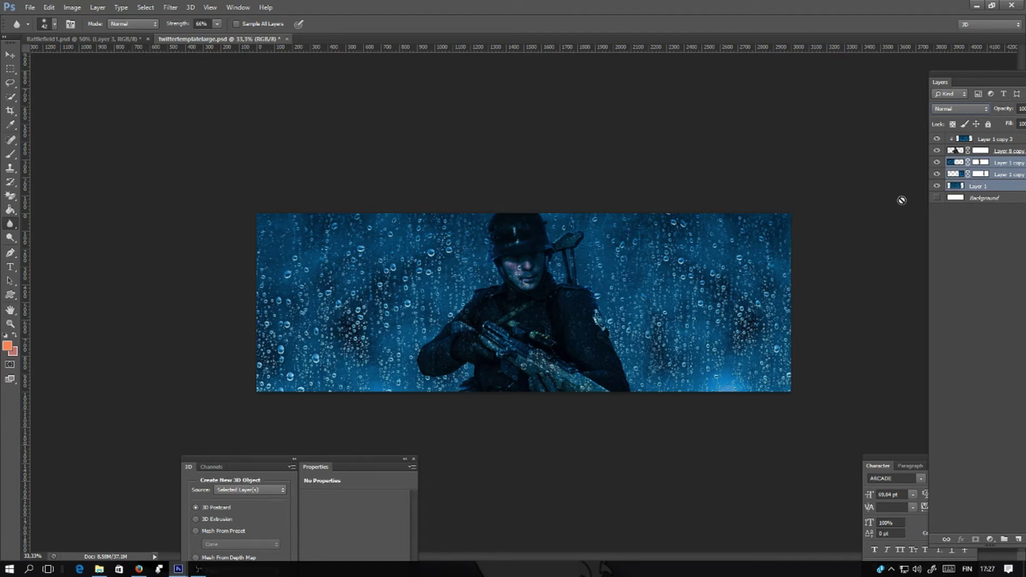
right_click(983, 188)
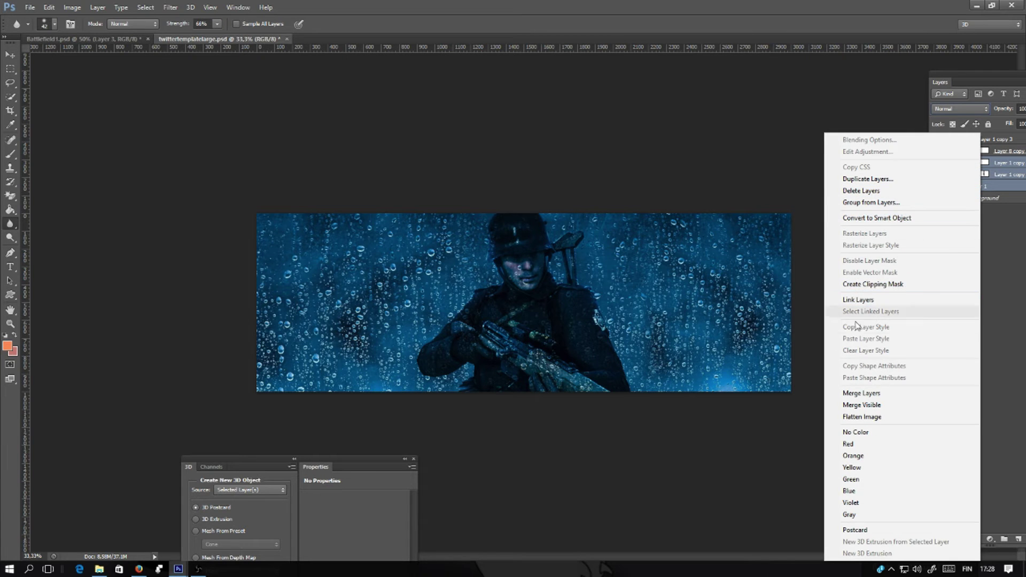
left_click(860, 393)
left_click(938, 163)
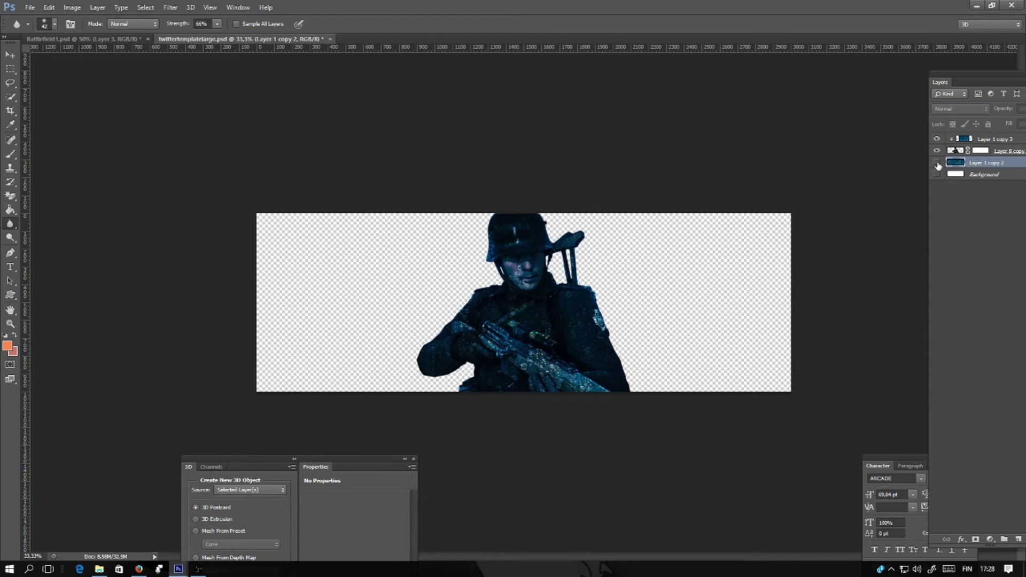
left_click(938, 162)
Desaturate the merged raindrop background layer and the clipped raindrop overlay above the soldier.
left_click(73, 6)
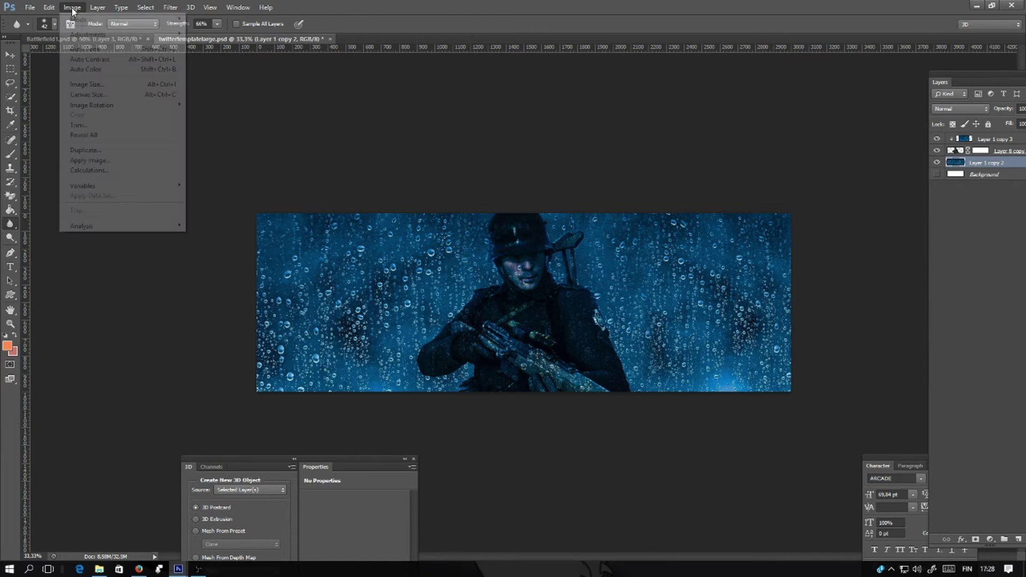
mouse_move(79, 35)
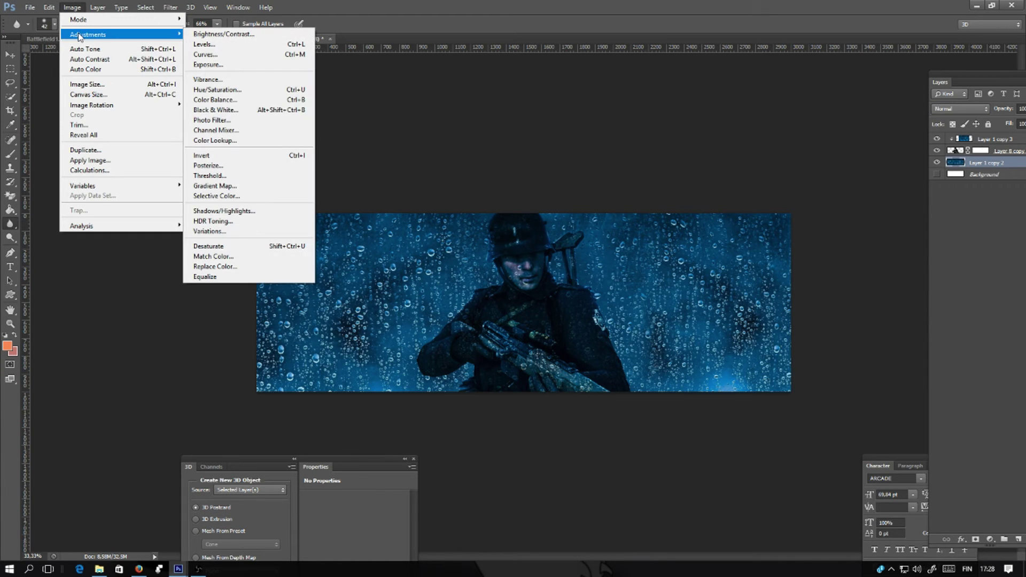
left_click(214, 246)
key("ctrl+plus")
left_click(985, 139)
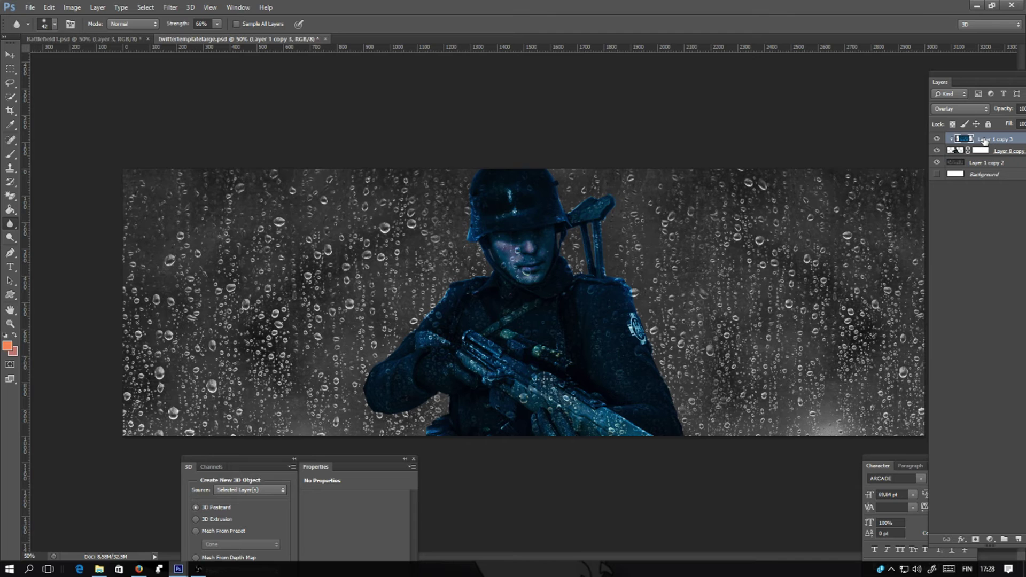
left_click(72, 7)
mouse_move(86, 34)
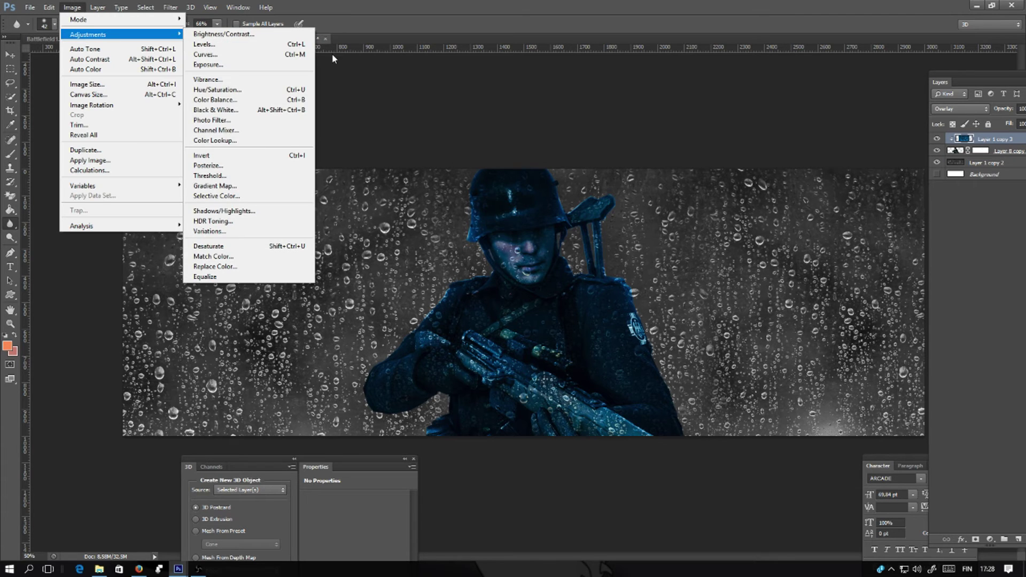
left_click(227, 246)
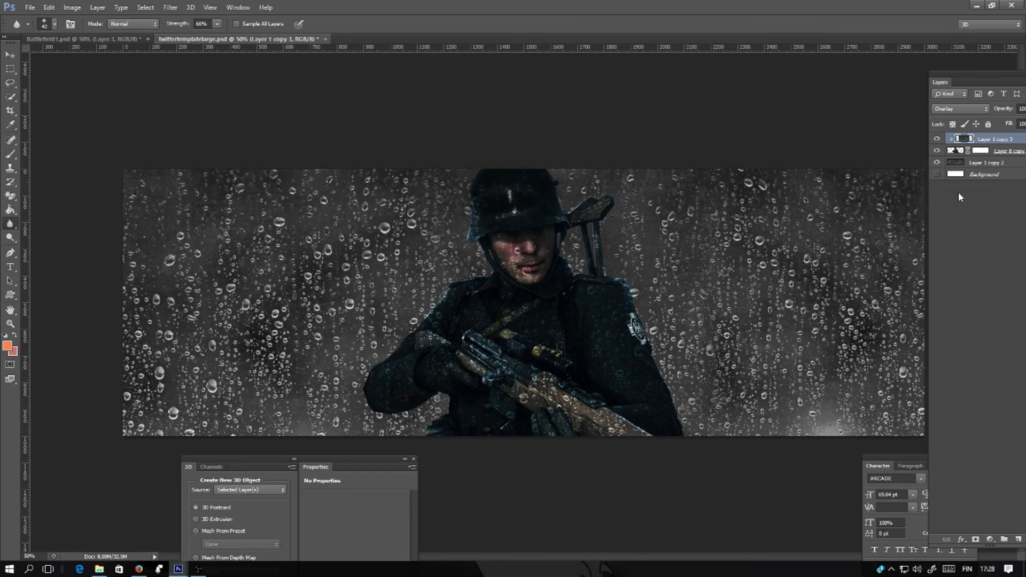
Add a layer mask to the raindrop overlay and fade the droplets on the soldier's face with a soft 112 px black brush at 29% opacity.
key("ctrl+plus")
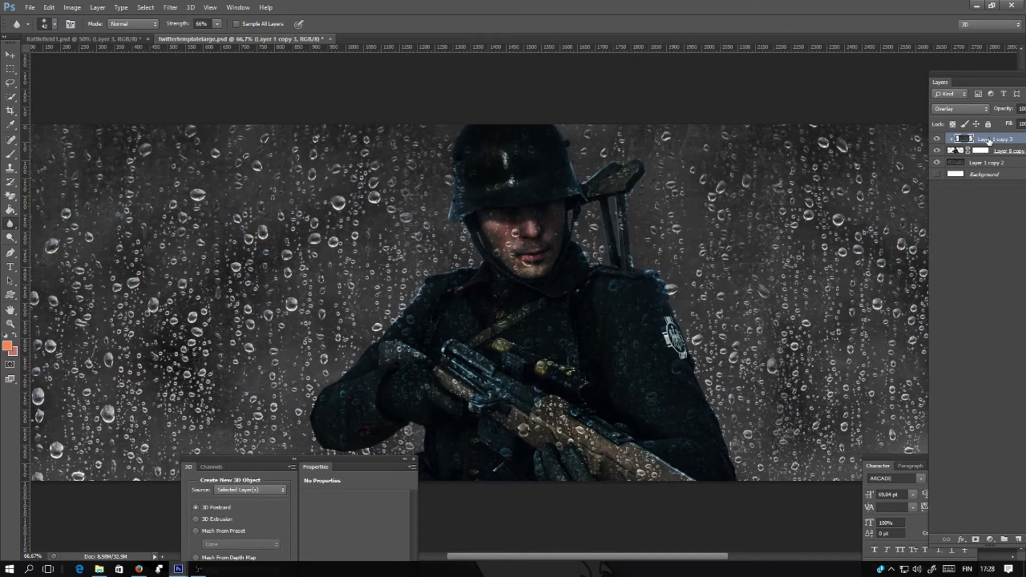
left_click(975, 540)
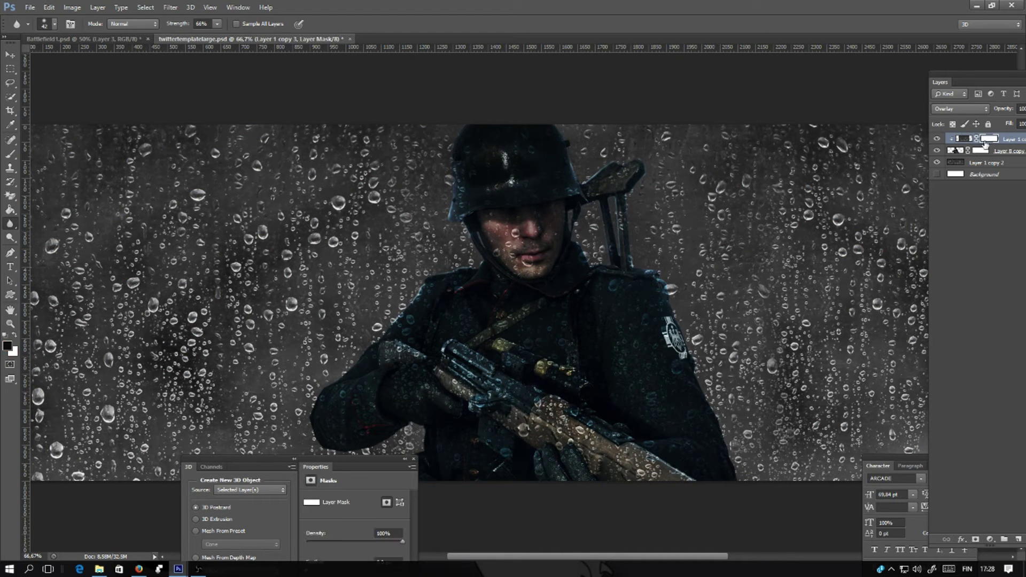
key("b")
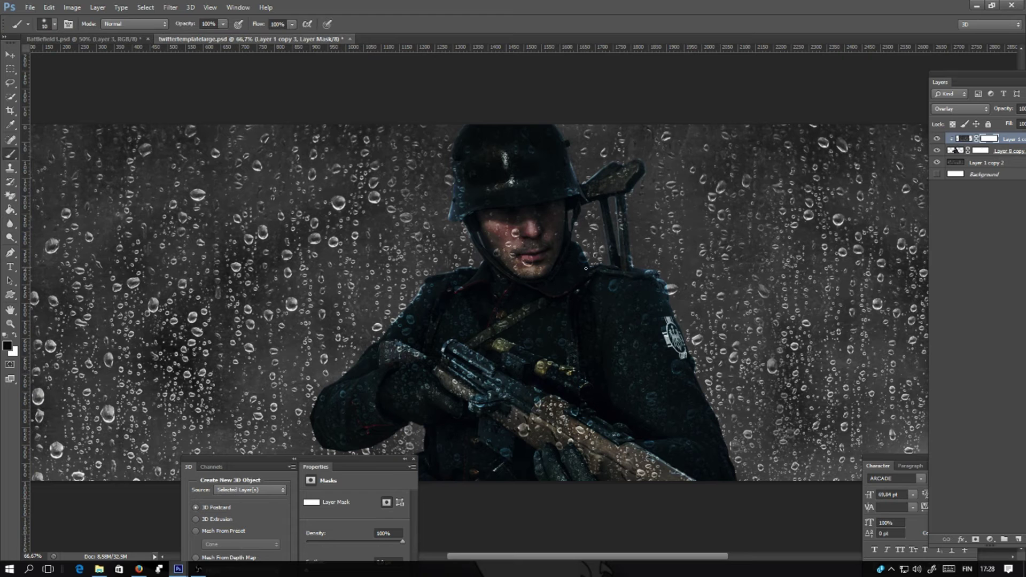
left_click(54, 24)
left_click(72, 57)
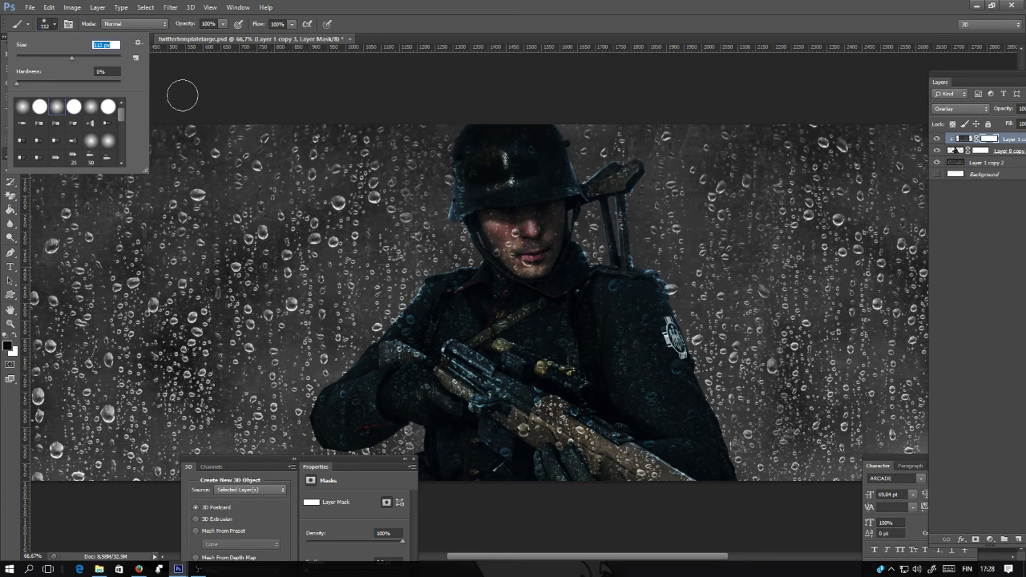
left_click(224, 24)
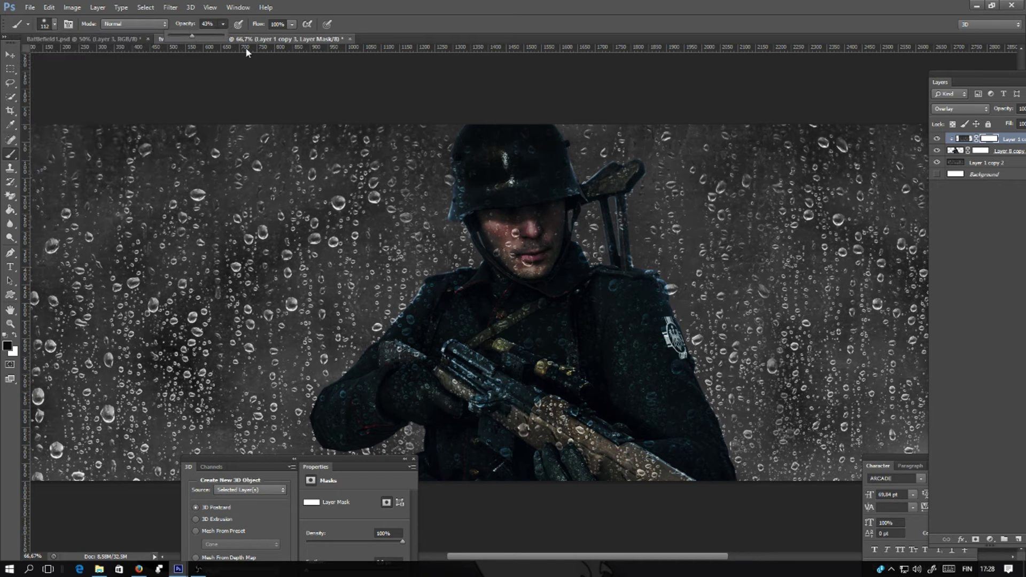
left_click(185, 37)
left_click(677, 386)
key("ctrl+plus")
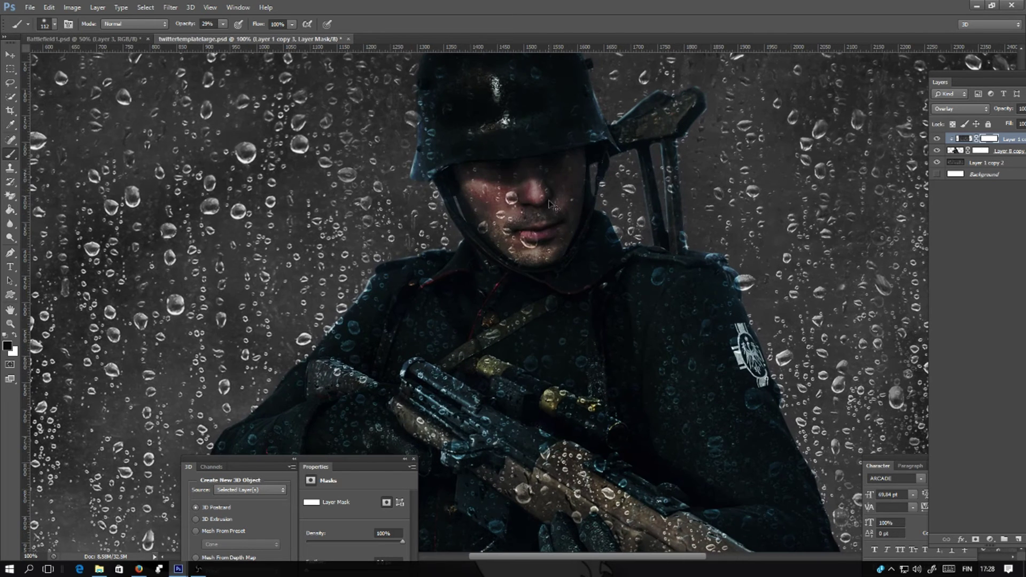
mouse_move(553, 205)
left_mouse_down()
mouse_move(562, 165)
mouse_move(527, 246)
left_mouse_up()
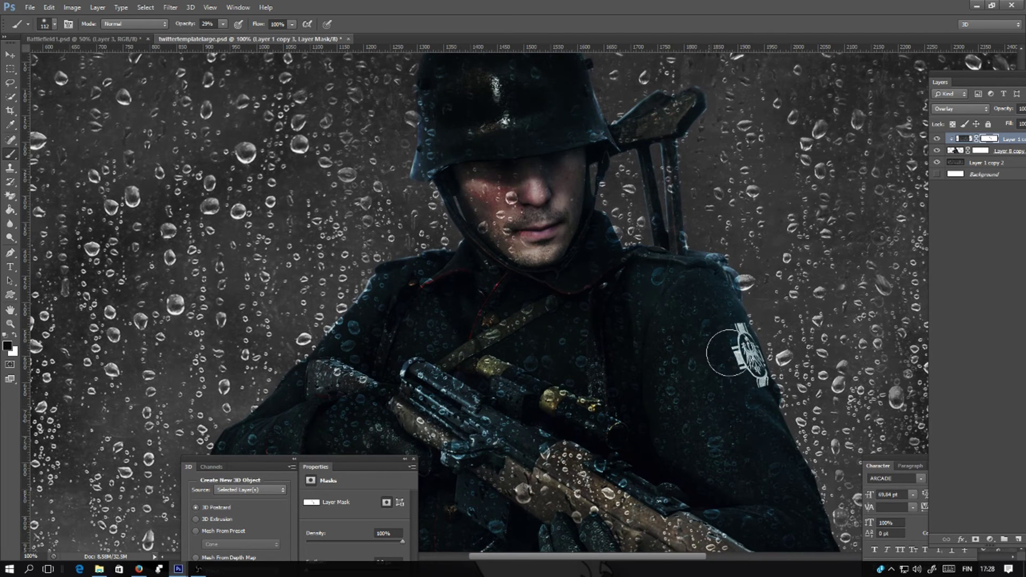
key("ctrl+minus")
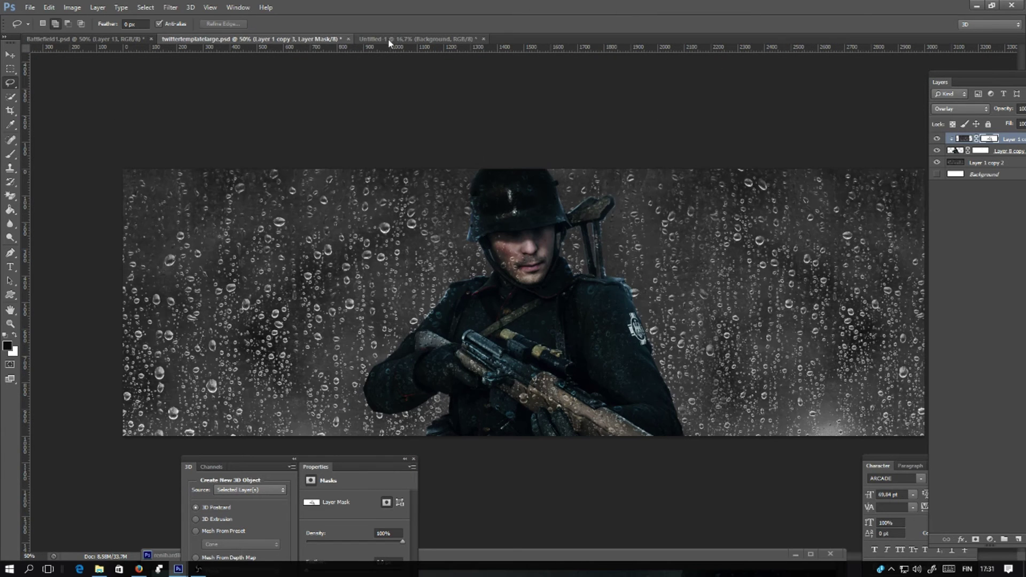
Cut a rectangle covering the lower-right city lights and orange light streaks from Layer 1 of the Untitled-1 document.
left_click(388, 39)
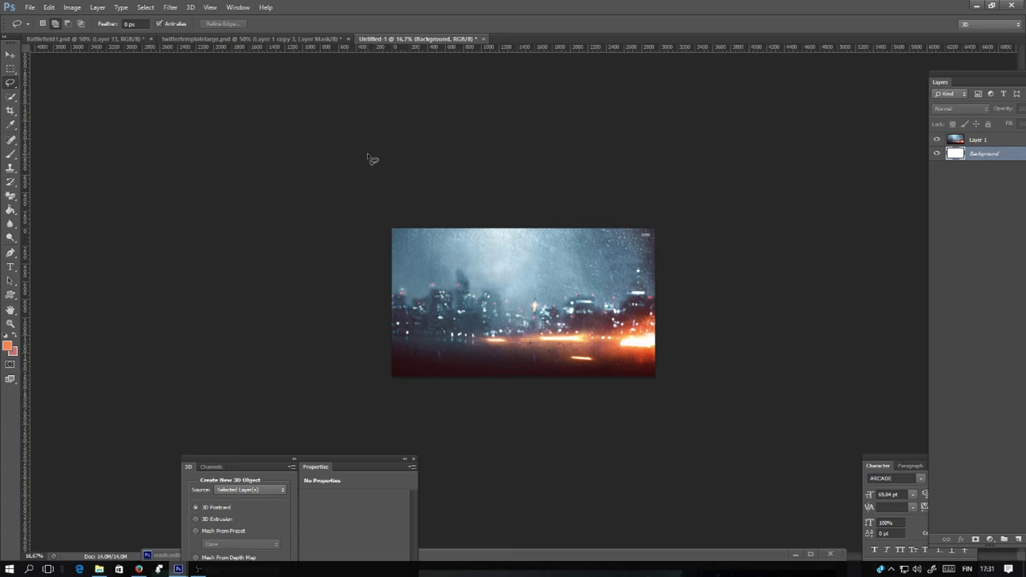
key("ctrl+plus")
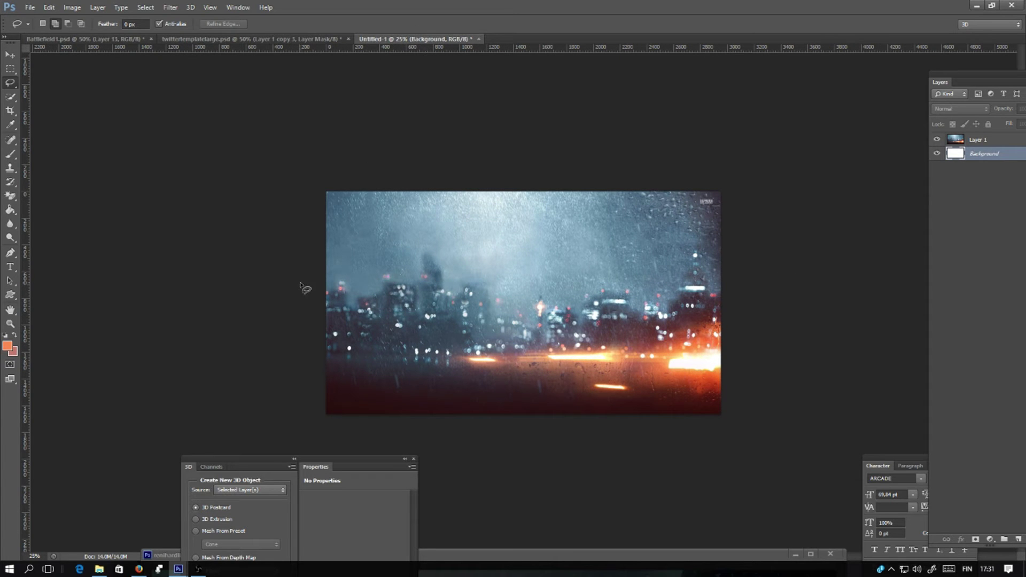
left_click(10, 68)
left_click(974, 138)
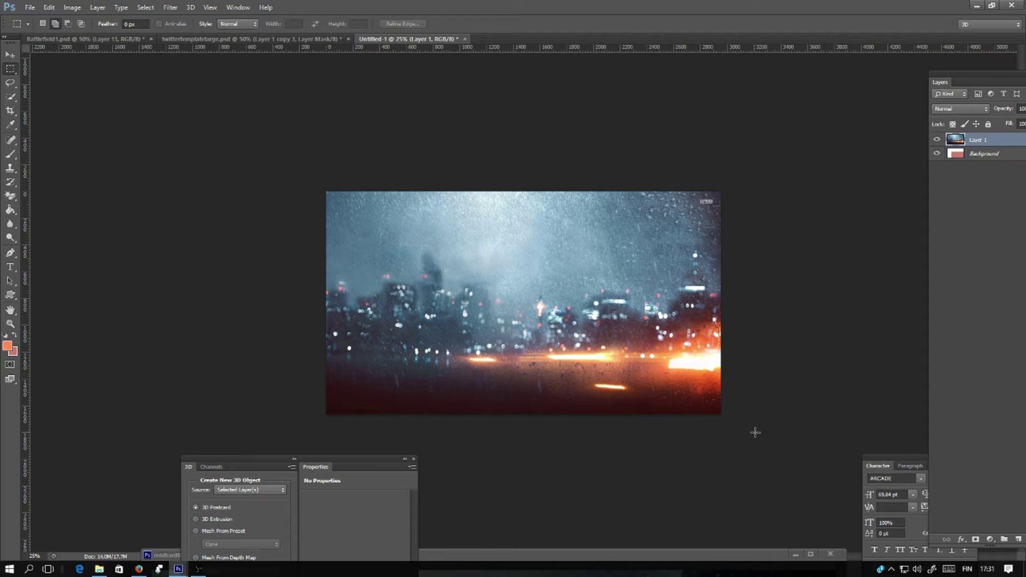
left_click_drag(756, 432, 438, 286)
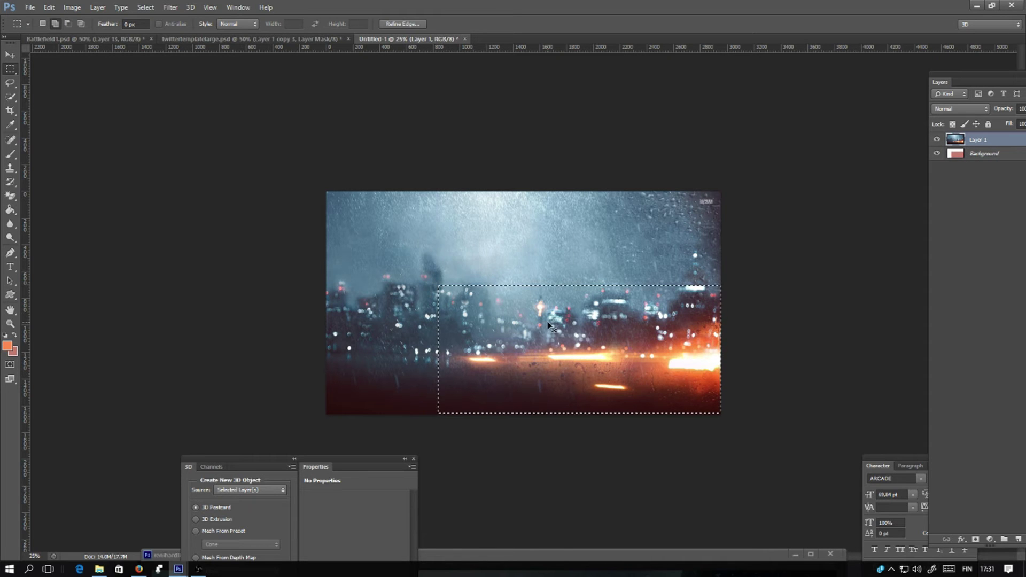
key("ctrl+x")
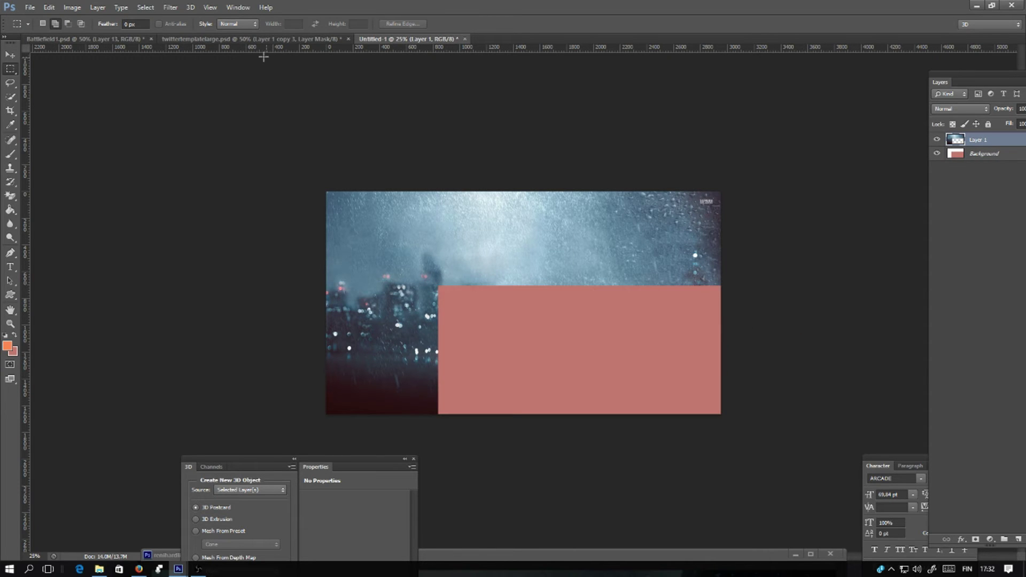
Paste the city-lights piece above the raindrop background in twittertemplatelarge.psd and move it toward the banner's lower-right edge with Free Transform.
left_click(200, 39)
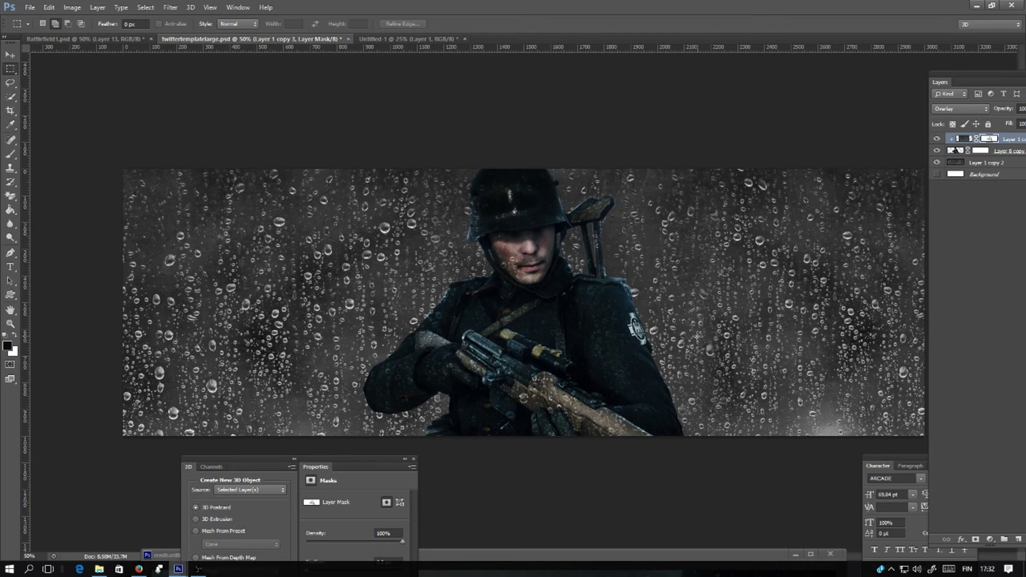
left_click(982, 164)
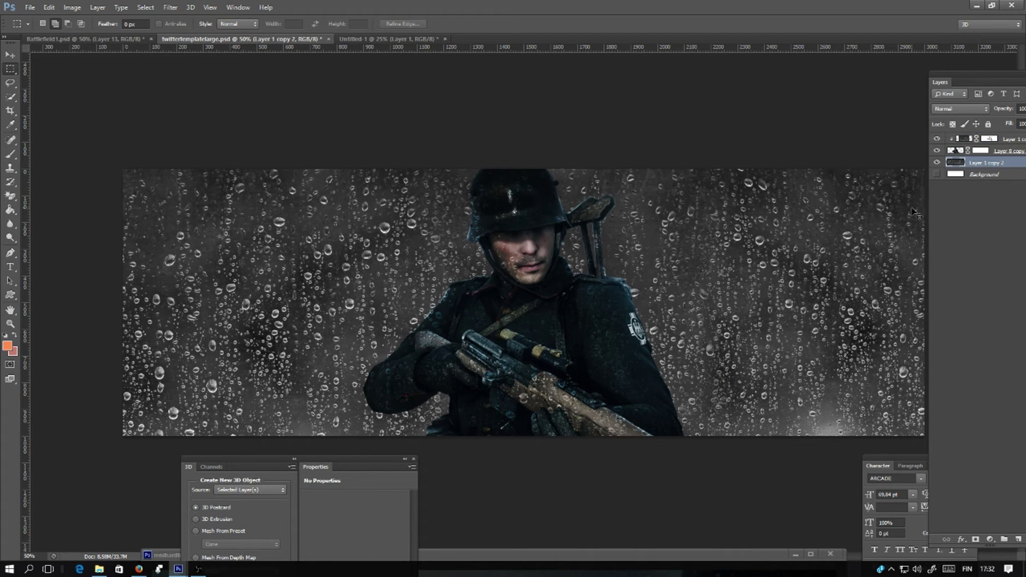
key("ctrl+v")
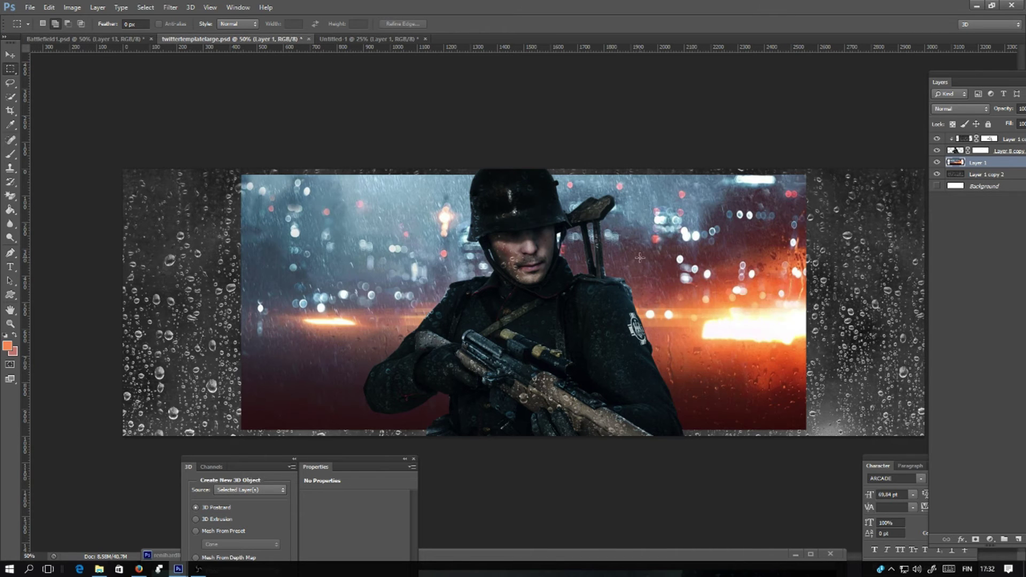
right_click(640, 257)
left_click(684, 363)
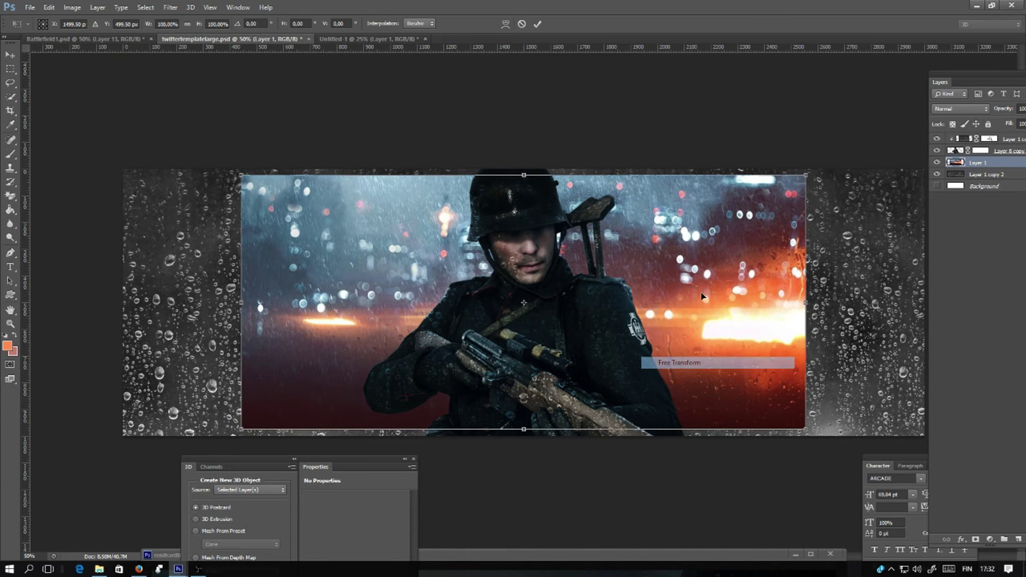
left_click_drag(702, 296, 828, 324)
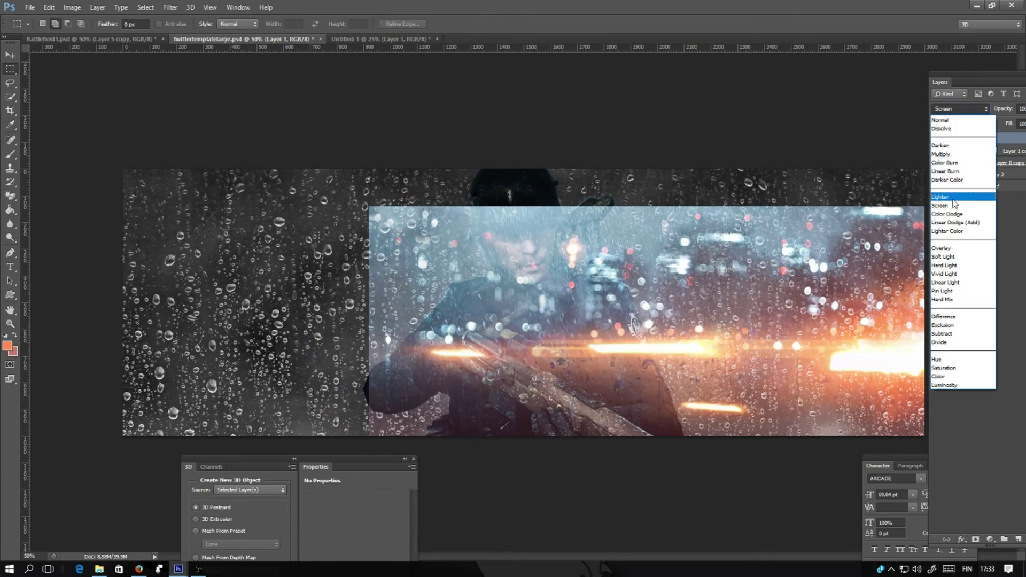
Set the city-lights layer's blend mode to Lighten and add a layer mask to it.
left_click(954, 198)
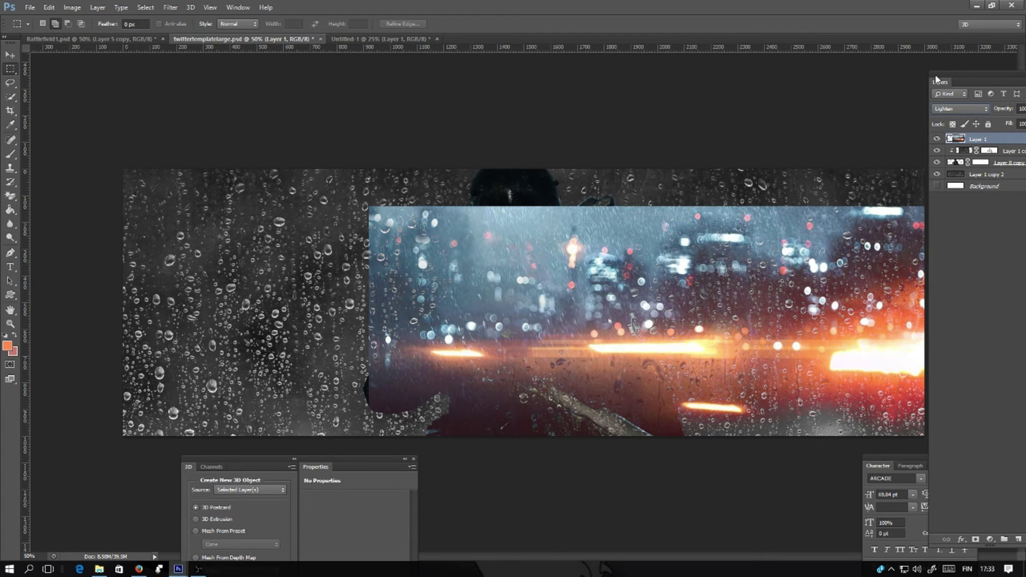
left_click_drag(936, 79, 800, 84)
left_click(839, 543)
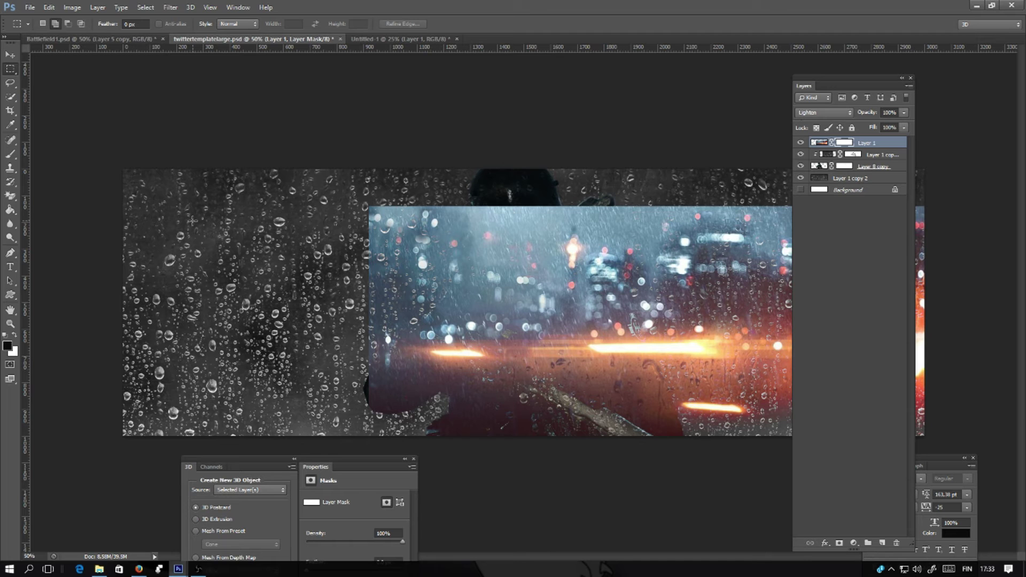
Paint on the city-lights layer's mask with a soft 401 px brush to blend it in, adjusting the brush opacity and swapping the colours.
key("b")
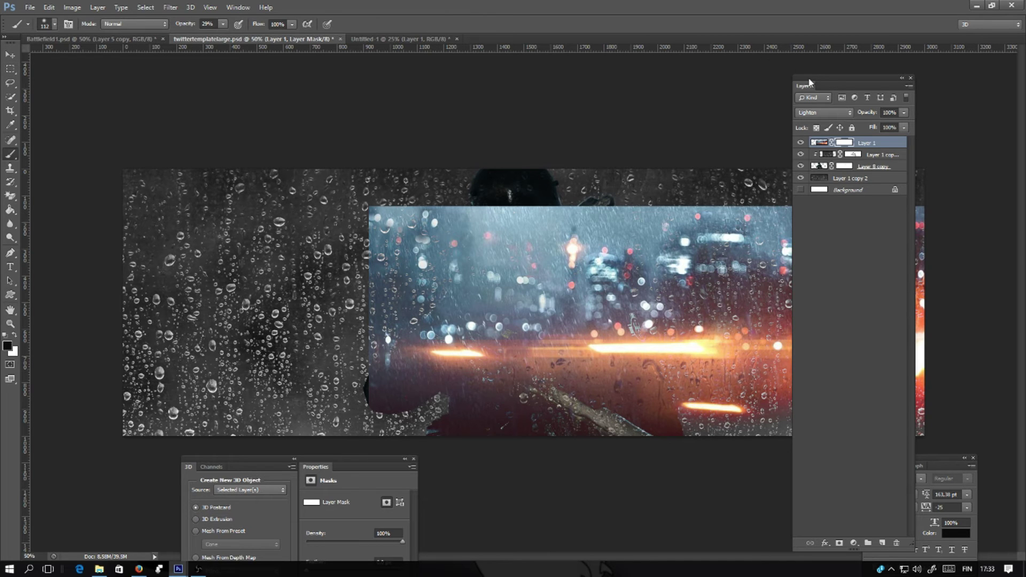
left_click_drag(809, 83, 949, 72)
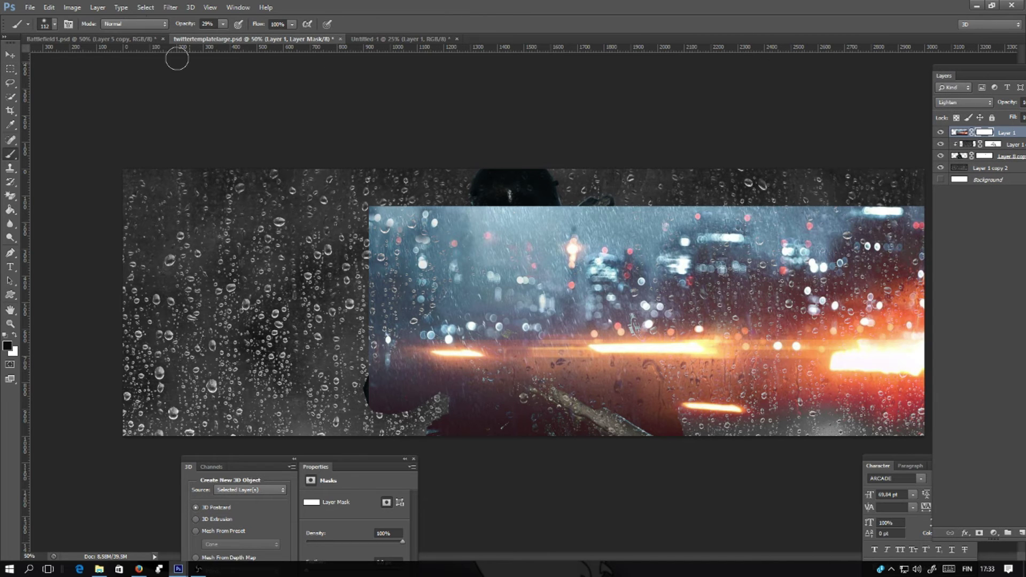
left_click(47, 25)
left_click(105, 58)
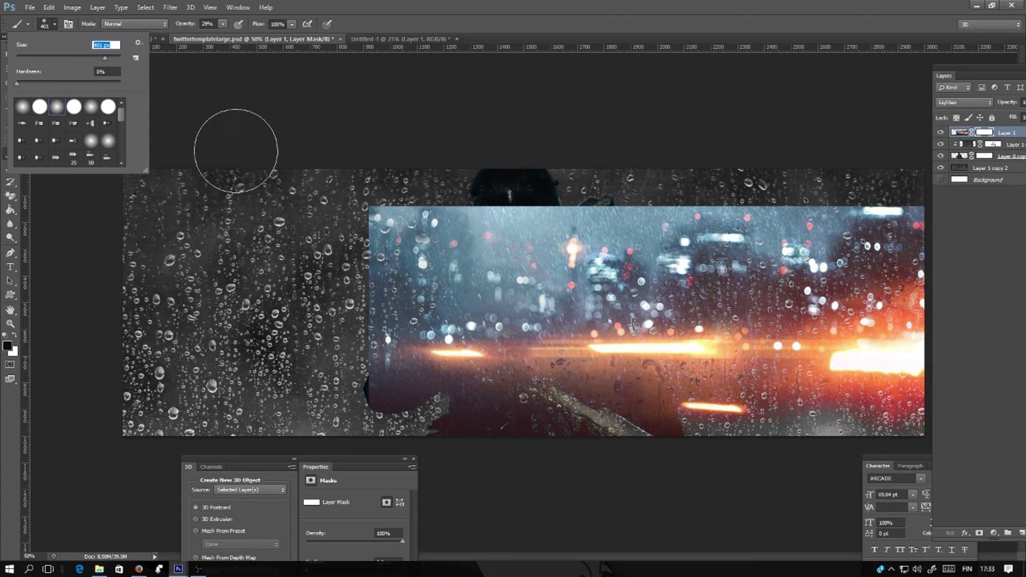
mouse_move(345, 230)
left_mouse_down()
mouse_move(800, 191)
mouse_move(857, 216)
mouse_move(557, 267)
mouse_move(396, 245)
mouse_move(346, 260)
mouse_move(467, 401)
mouse_move(809, 420)
mouse_move(672, 433)
mouse_move(737, 414)
mouse_move(689, 406)
mouse_move(735, 441)
mouse_move(864, 425)
mouse_move(841, 422)
mouse_move(921, 423)
mouse_move(853, 409)
mouse_move(882, 411)
left_mouse_up()
left_click(223, 24)
left_click(242, 38)
key("x")
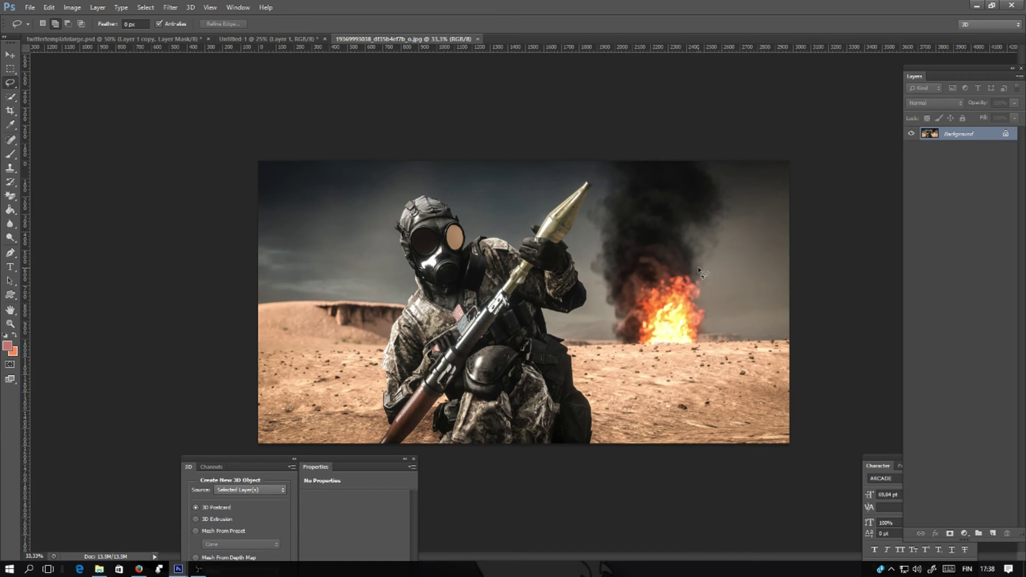
Draw a freehand lasso selection around the fire and its nearby smoke in the gas-mask soldier image.
key("ctrl+1")
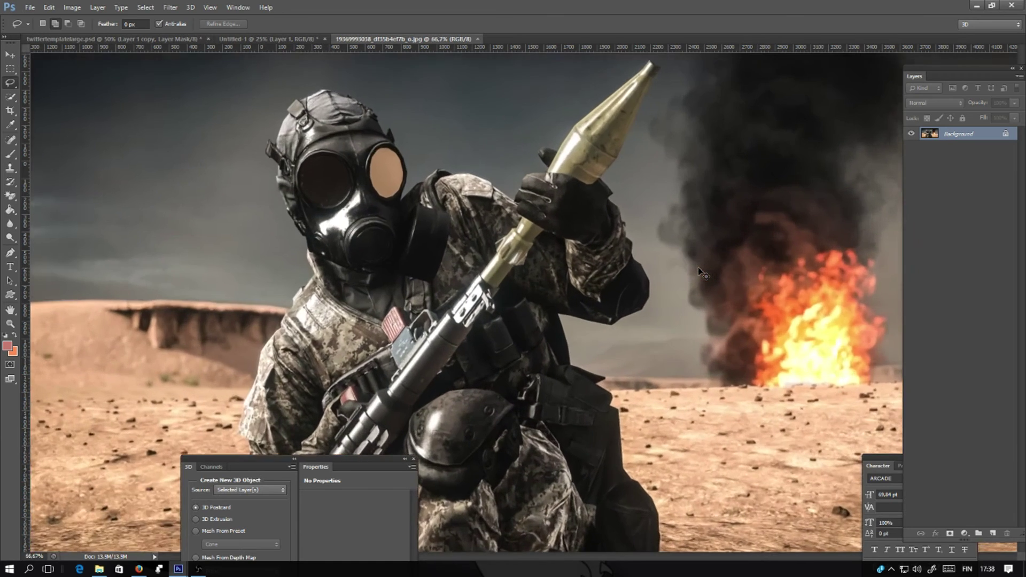
left_click_drag(787, 287, 319, 261)
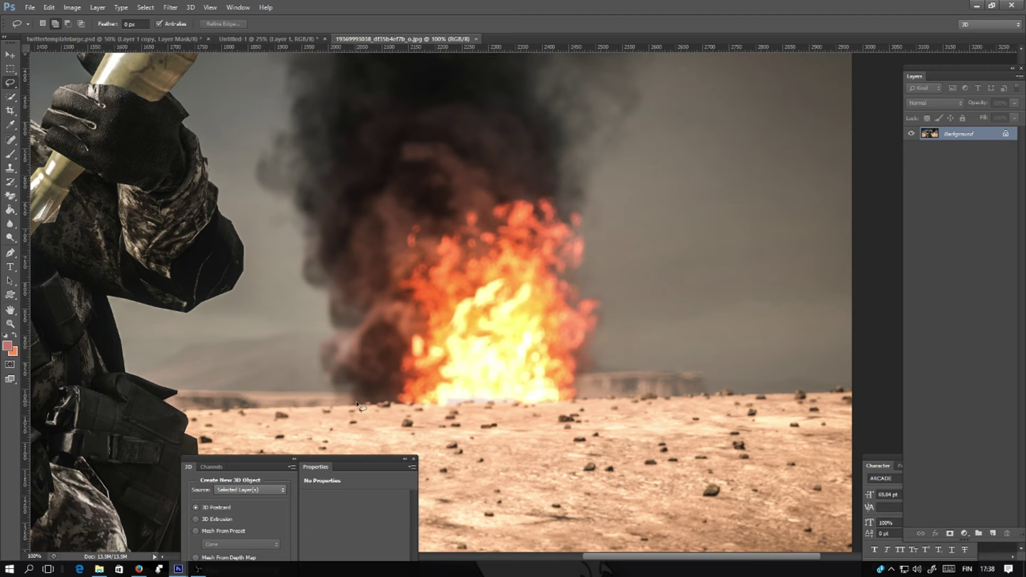
left_click_drag(356, 402, 337, 374)
mouse_move(324, 264)
left_mouse_down()
mouse_move(413, 166)
mouse_move(464, 167)
mouse_move(498, 140)
mouse_move(544, 139)
mouse_move(582, 183)
left_mouse_up()
mouse_move(590, 380)
left_mouse_down()
mouse_move(507, 419)
mouse_move(386, 419)
mouse_move(357, 402)
left_mouse_up()
Refine the edge of the fire selection with an edge-detection radius of 72.8 px, previewing it in the On Layers view.
left_click(223, 23)
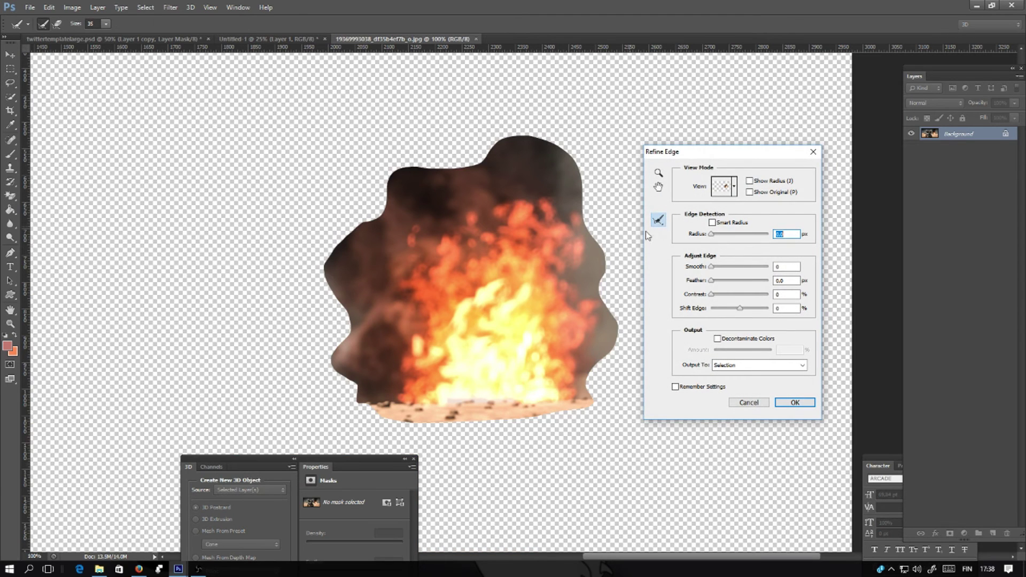
scroll(522, 181, "up", 1)
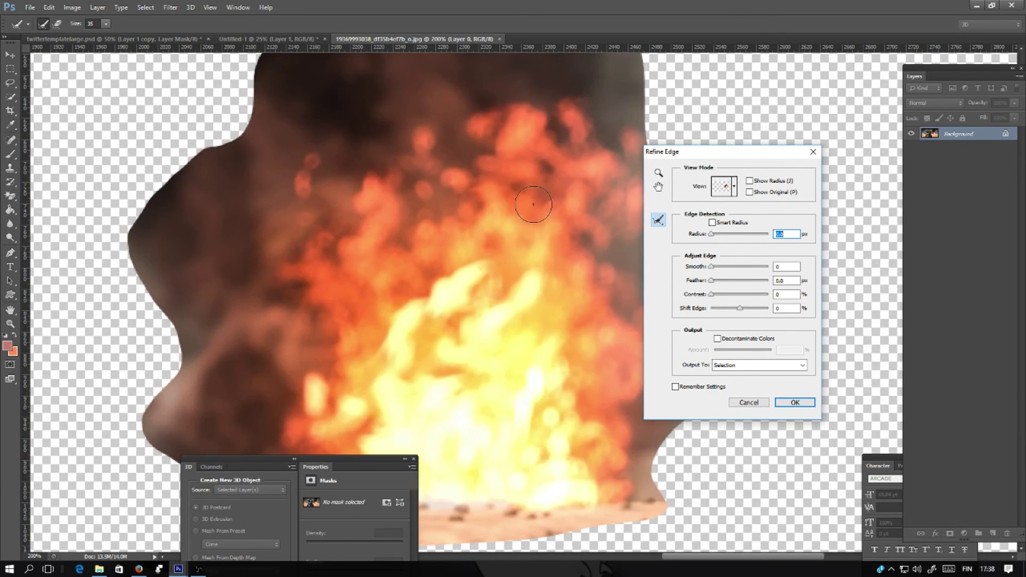
scroll(534, 207, "down", 1)
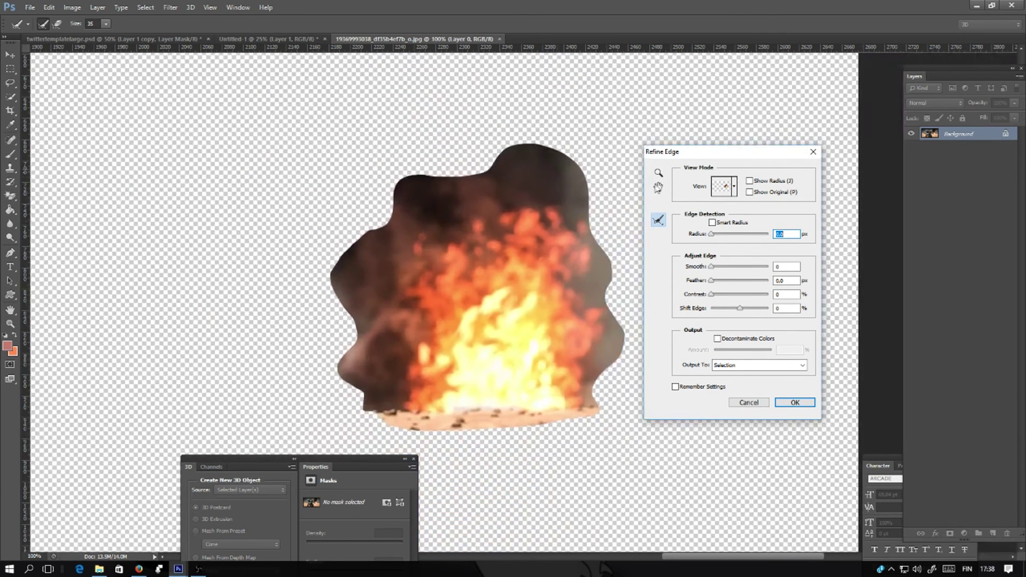
left_click(734, 188)
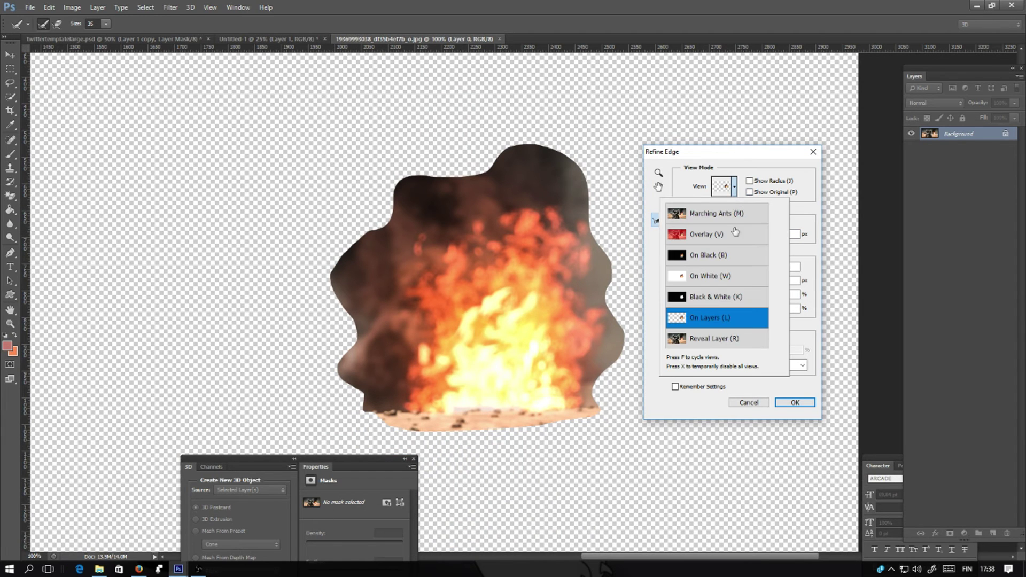
left_click(708, 318)
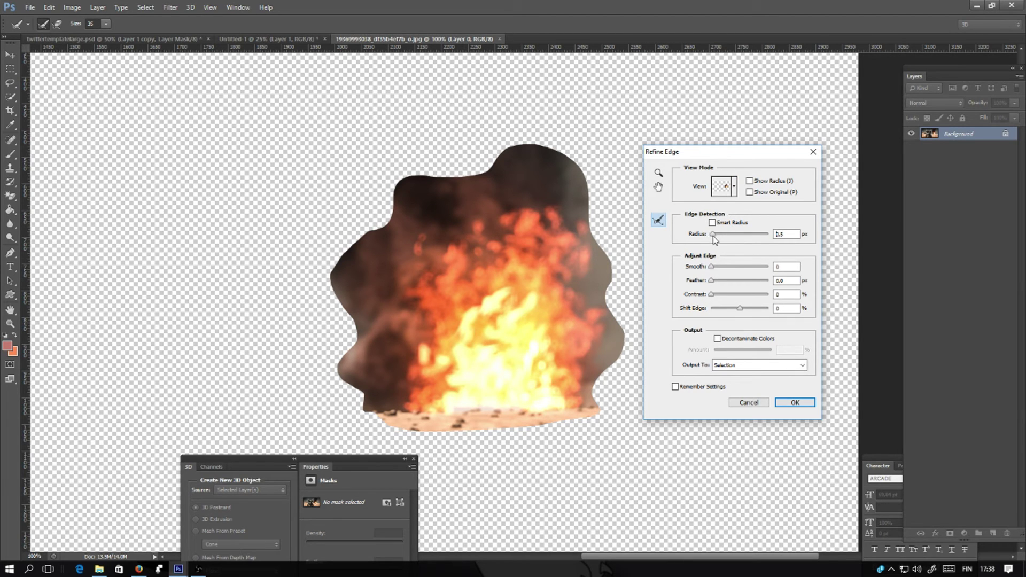
left_click_drag(713, 235, 746, 236)
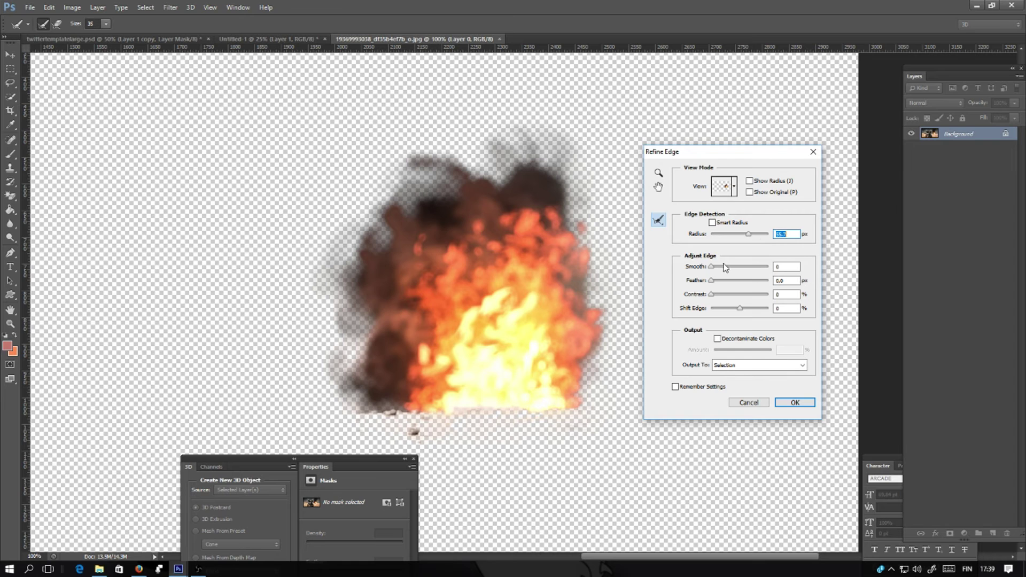
left_click_drag(756, 237, 761, 237)
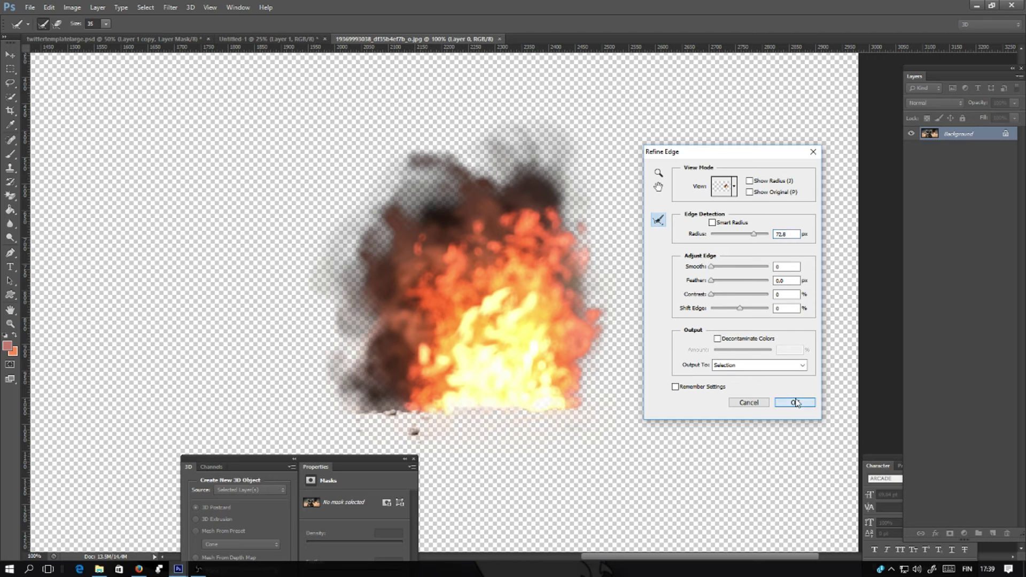
left_click(795, 402)
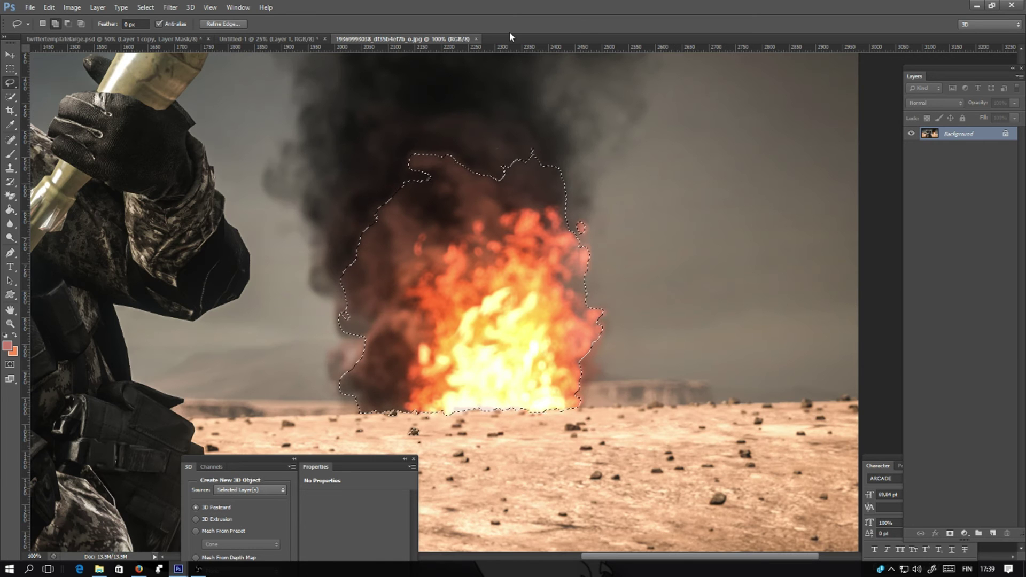
Cut the refined fire out of the gas-mask soldier image and switch to twittertemplatelarge.psd.
key("BackSpace")
key("ctrl+d")
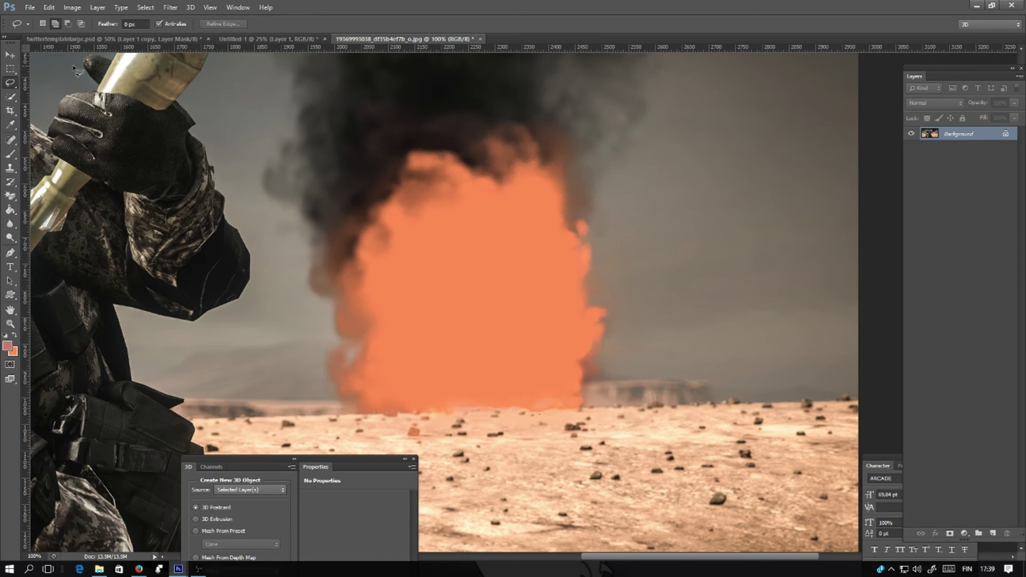
left_click(87, 39)
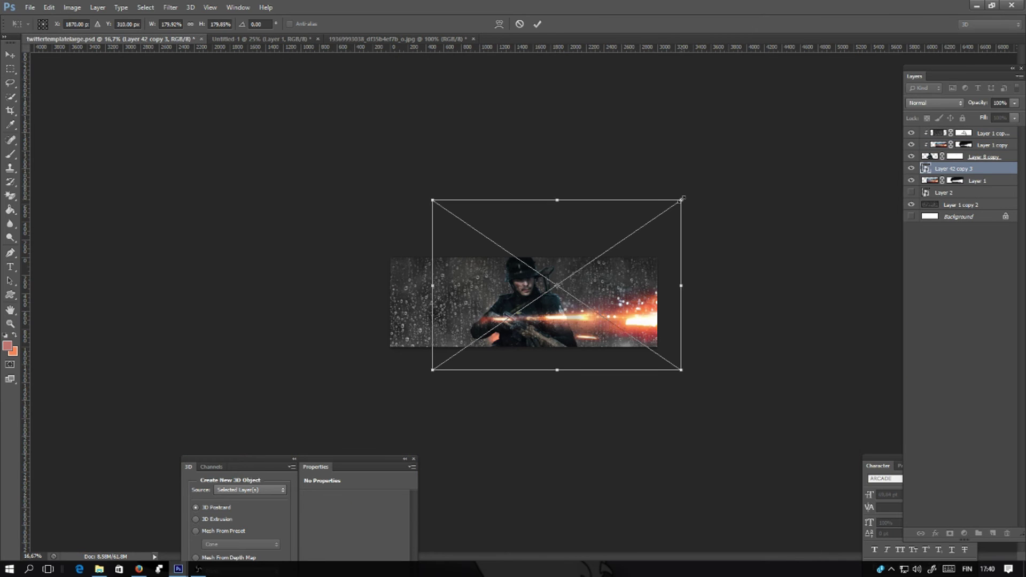
Enlarge the fire to about 263.5% over the banner's right half and place its layer directly below Layer 1.
left_click_drag(682, 199, 800, 140)
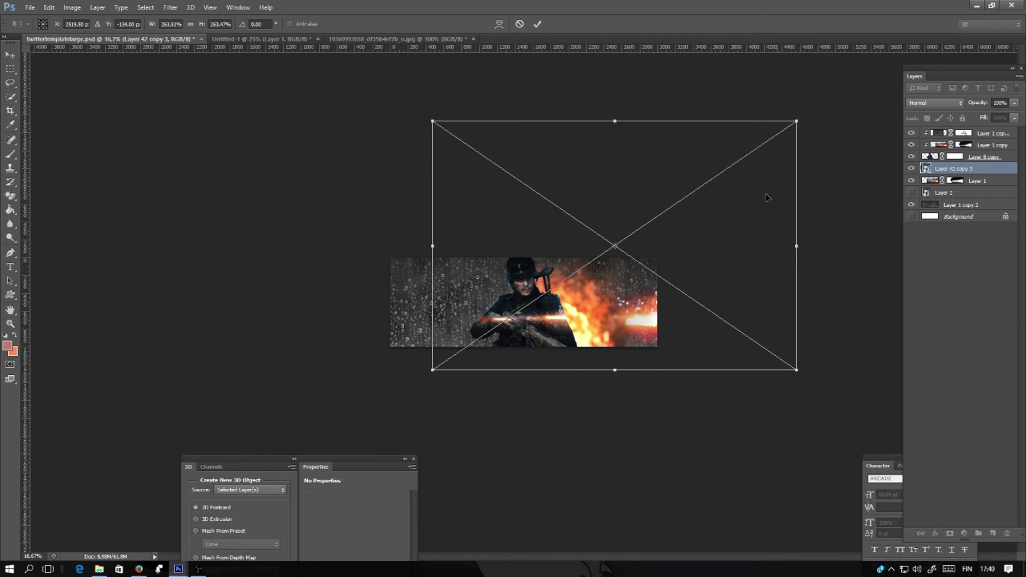
left_click_drag(738, 252, 719, 258)
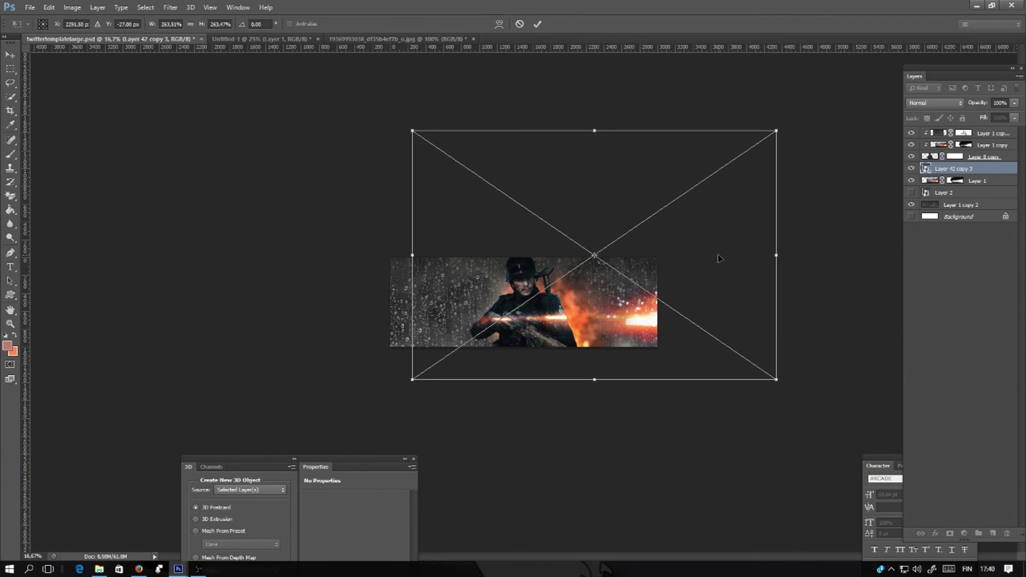
key("Return")
left_click_drag(964, 168, 971, 186)
Shift the fire layer slightly further right behind the soldier's shoulder with Free Transform.
scroll(655, 288, "up", 3)
right_click(654, 289)
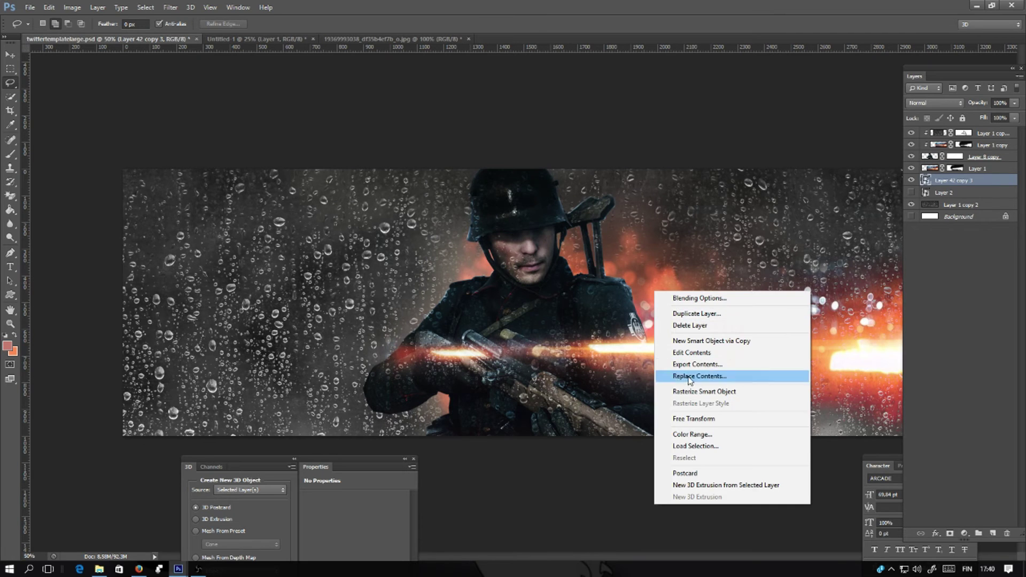
left_click(687, 417)
left_click_drag(665, 306, 684, 308)
key("Return")
key("l")
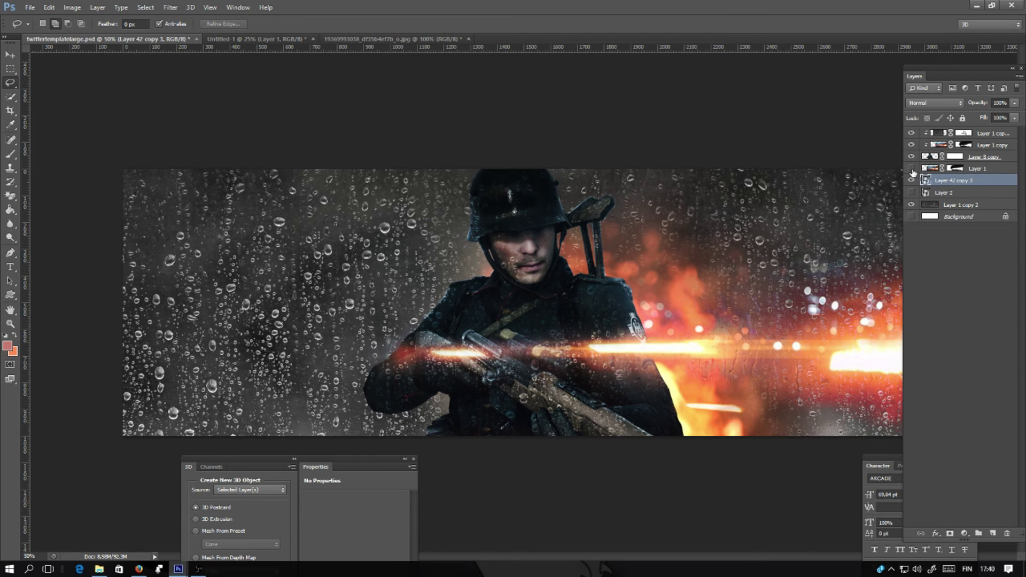
Toggle the visibility of Layer 1, select its layer mask and swap the foreground and background colours.
left_click(912, 169)
left_click(956, 169)
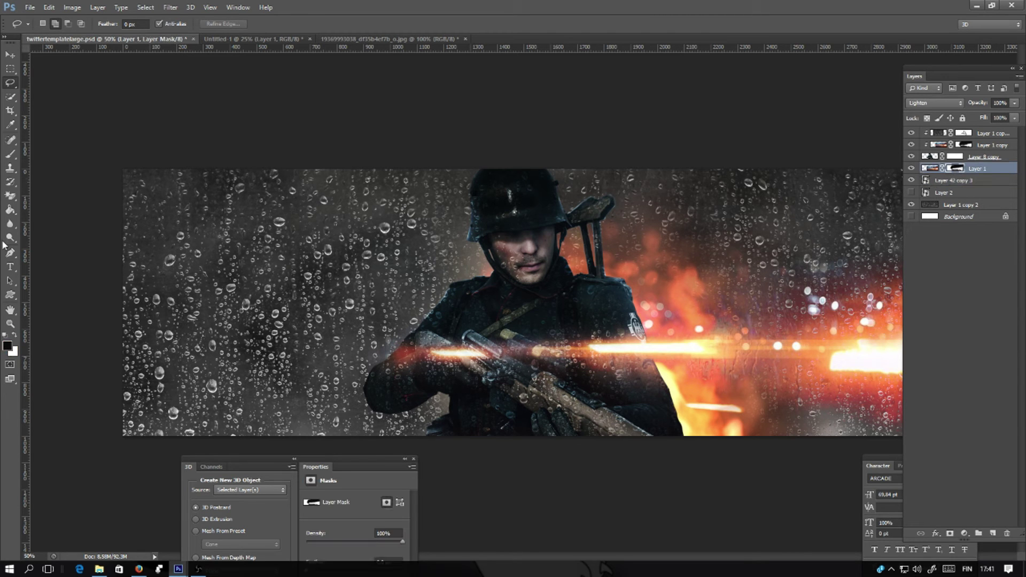
key("x")
left_click_drag(915, 73, 975, 78)
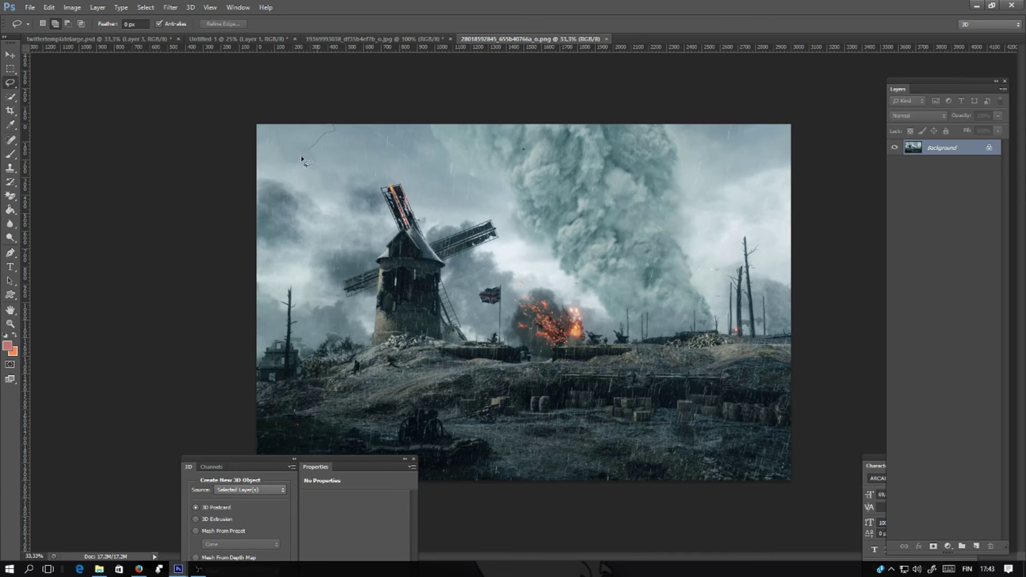
Lasso the windmill and its smoky sky in the battlefield image and soften the selection with a larger Refine Edge radius.
mouse_move(300, 283)
left_mouse_down()
mouse_move(588, 383)
mouse_move(238, 111)
left_mouse_up()
left_click(223, 24)
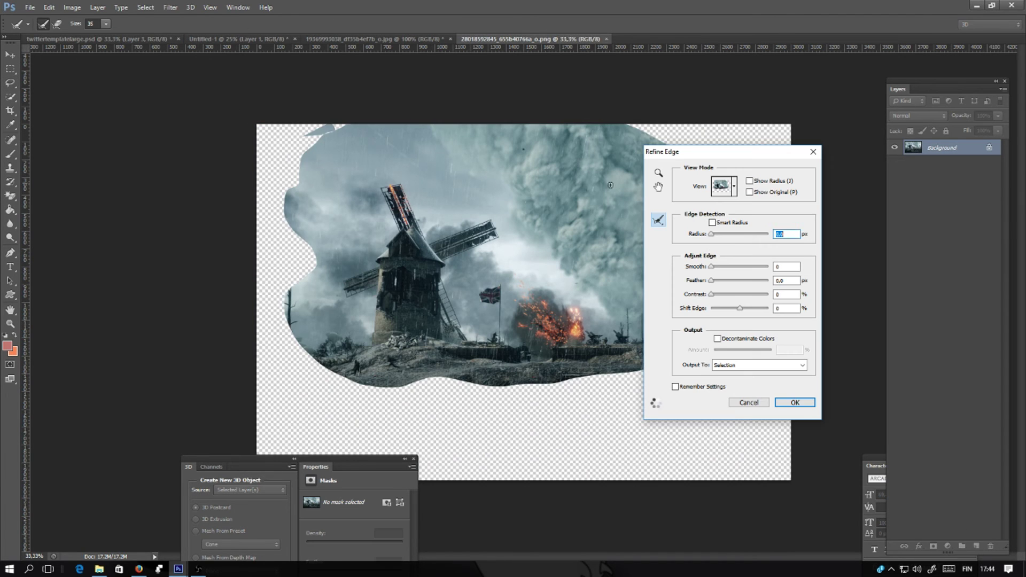
left_click_drag(712, 235, 752, 234)
left_click(795, 402)
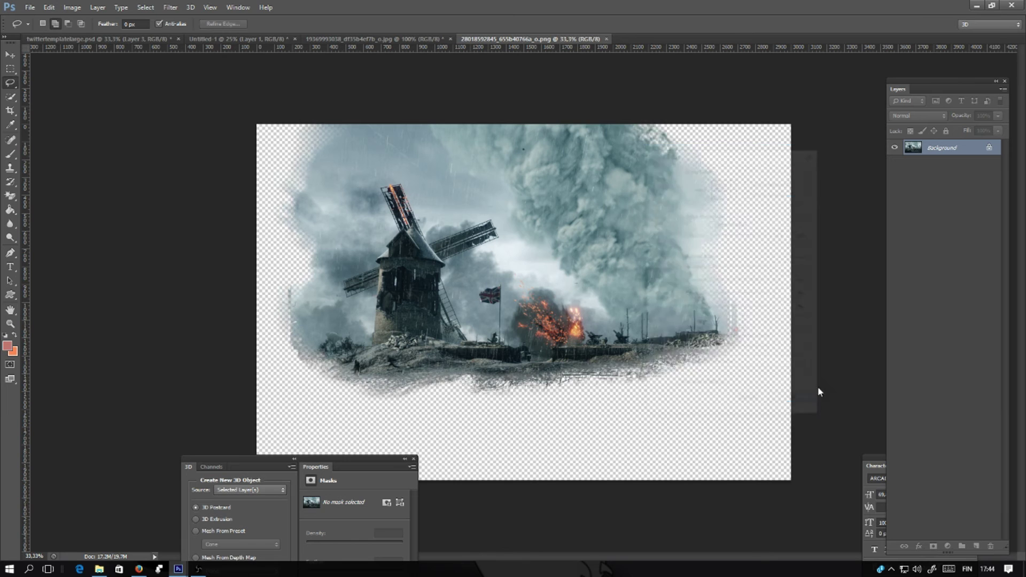
Copy the refined windmill scene and paste it directly above Layer 1 copy 2 in twittertemplatelarge.psd.
key("alt+BackSpace")
left_click(47, 41)
left_click(939, 231)
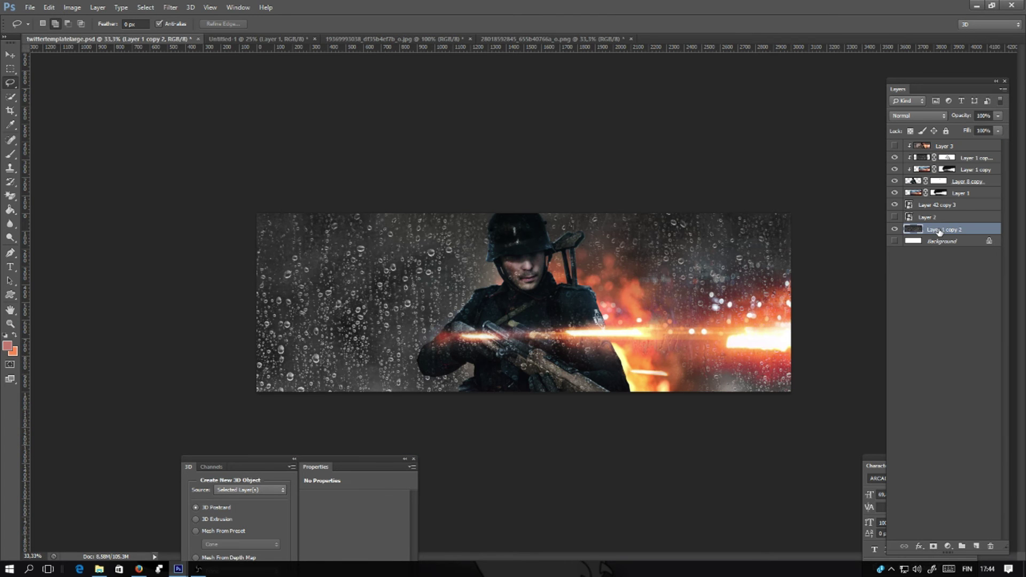
key("ctrl+v")
Convert the pasted windmill layer to a smart object and fit it into the banner's left half with Free Transform.
right_click(410, 256)
left_click(454, 306)
right_click(410, 256)
left_click(449, 384)
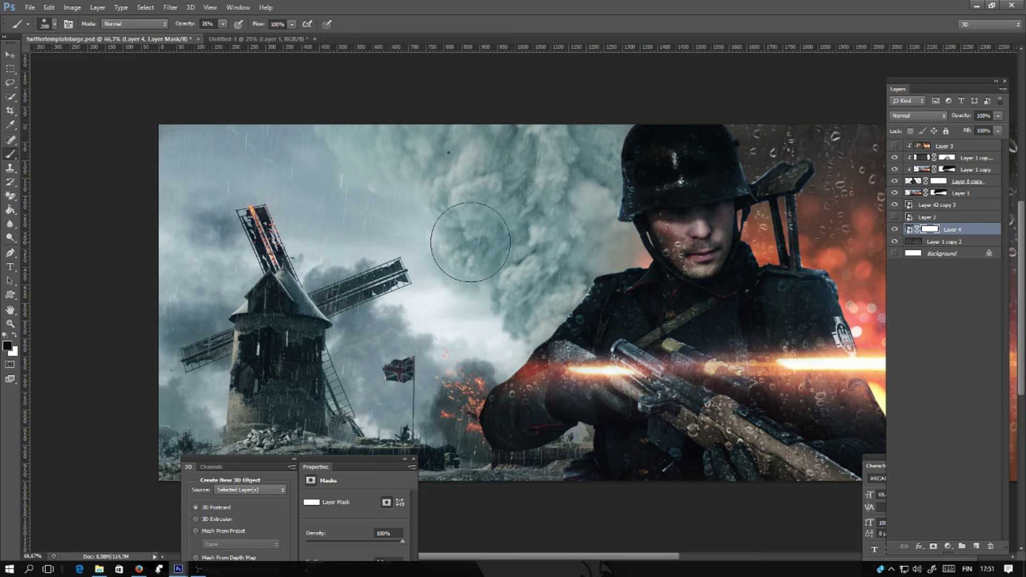
Set the soft brush size to 401 px, try a stroke on the windmill layer's mask and undo it.
left_click(55, 25)
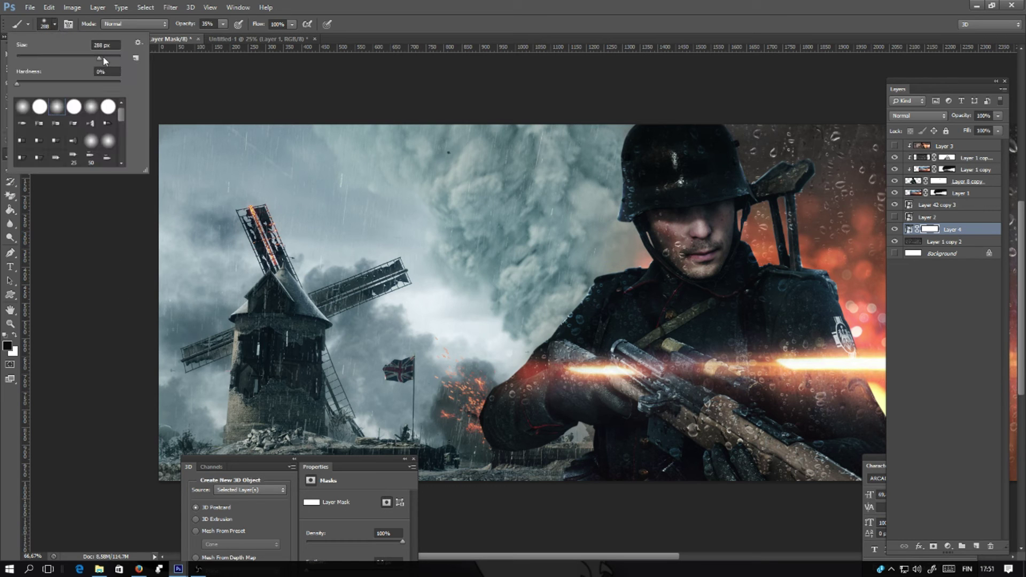
left_click_drag(103, 57, 109, 58)
left_click(558, 277)
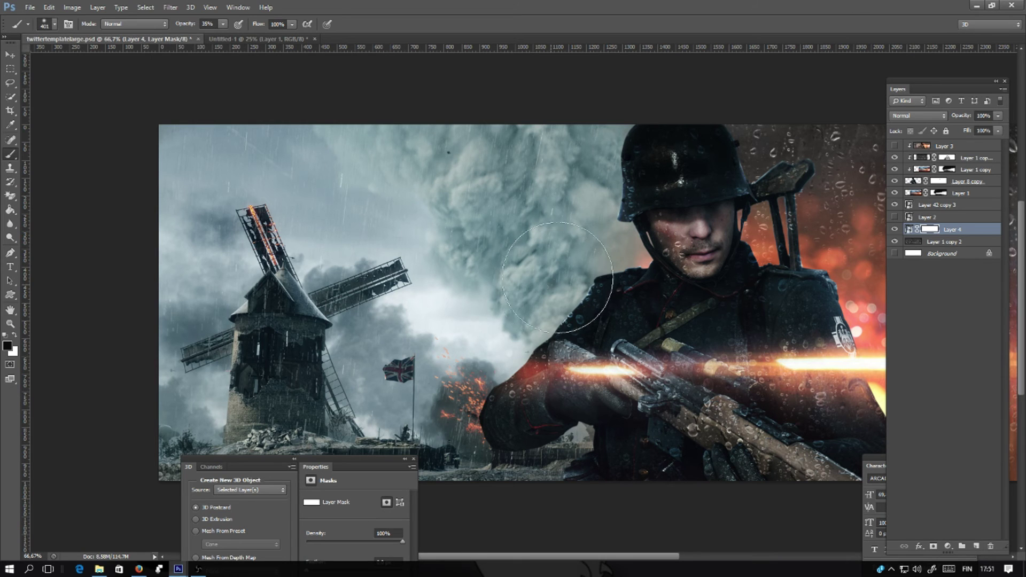
left_click(558, 277)
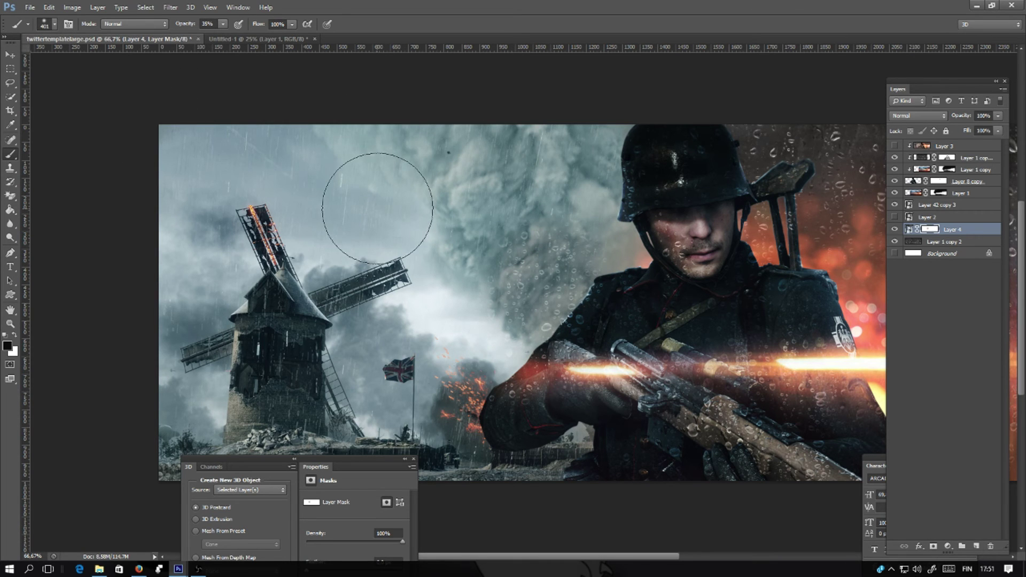
key("ctrl+z")
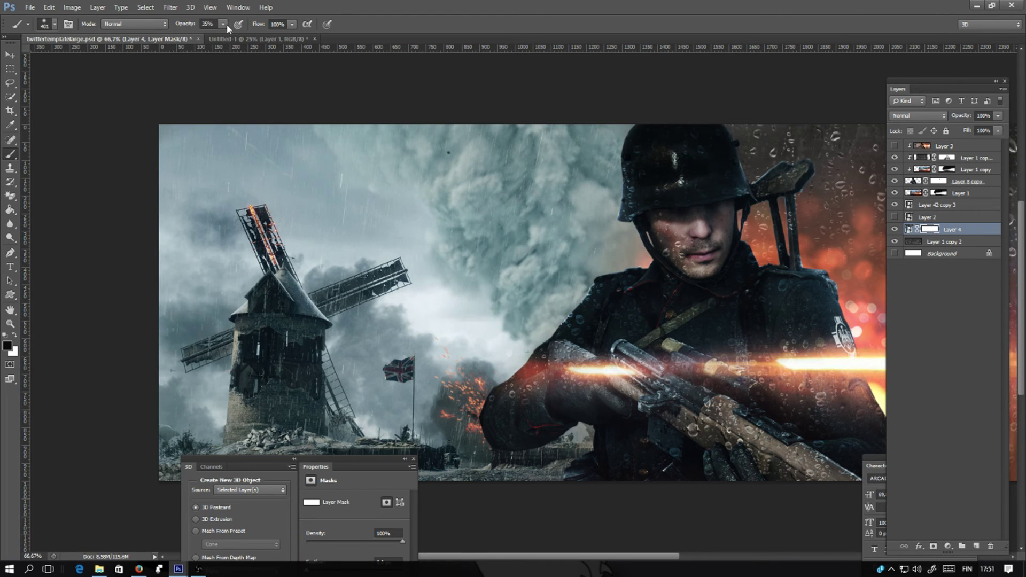
Lower the brush opacity to 17%, paint over the windmill layer's mask to blend it with the raindrops, and swap the colours.
left_click_drag(222, 24, 212, 36)
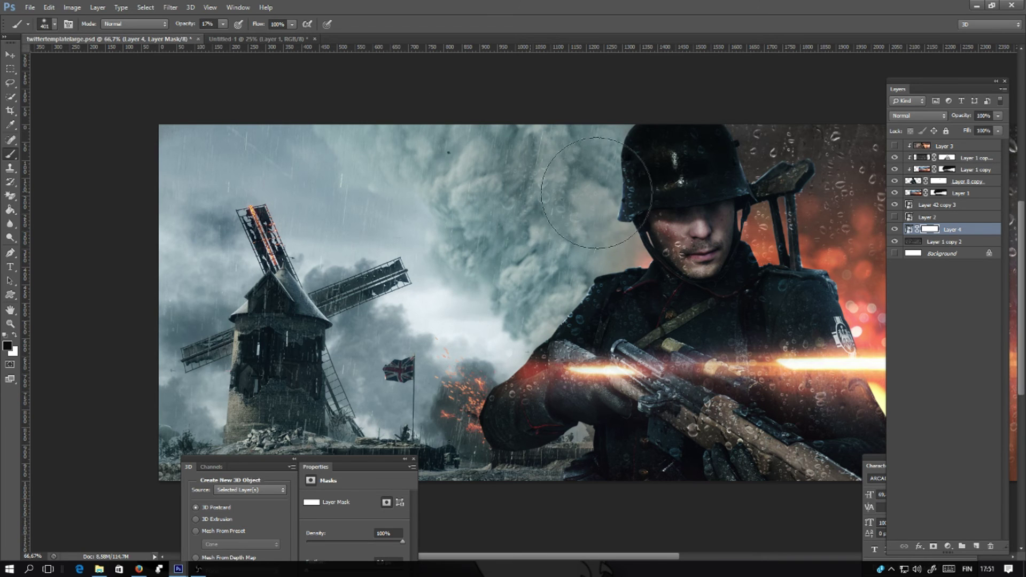
mouse_move(596, 192)
left_mouse_down()
mouse_move(557, 305)
mouse_move(472, 341)
mouse_move(489, 462)
mouse_move(377, 380)
mouse_move(333, 236)
mouse_move(183, 198)
mouse_move(196, 455)
mouse_move(605, 463)
left_mouse_up()
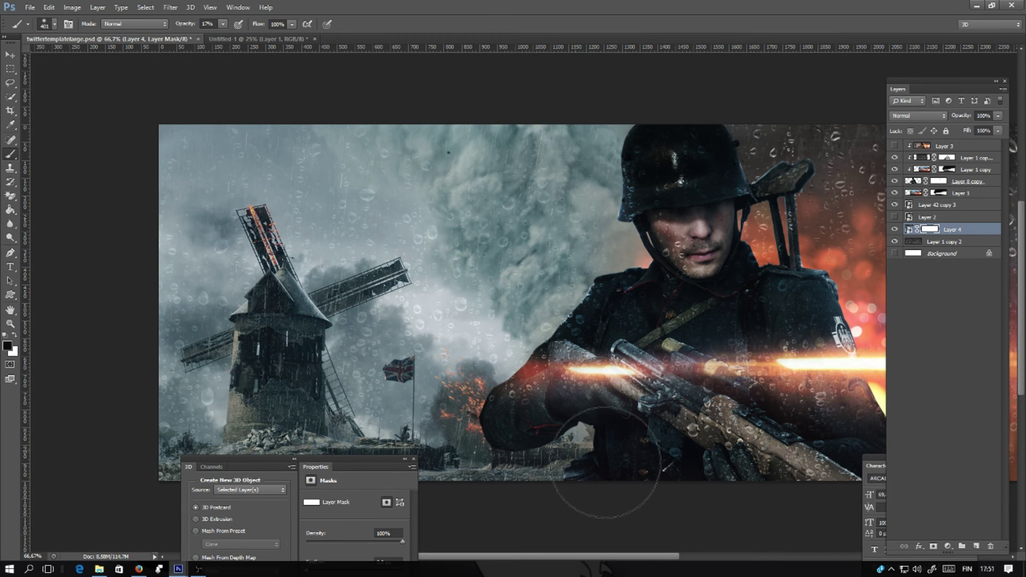
key("x")
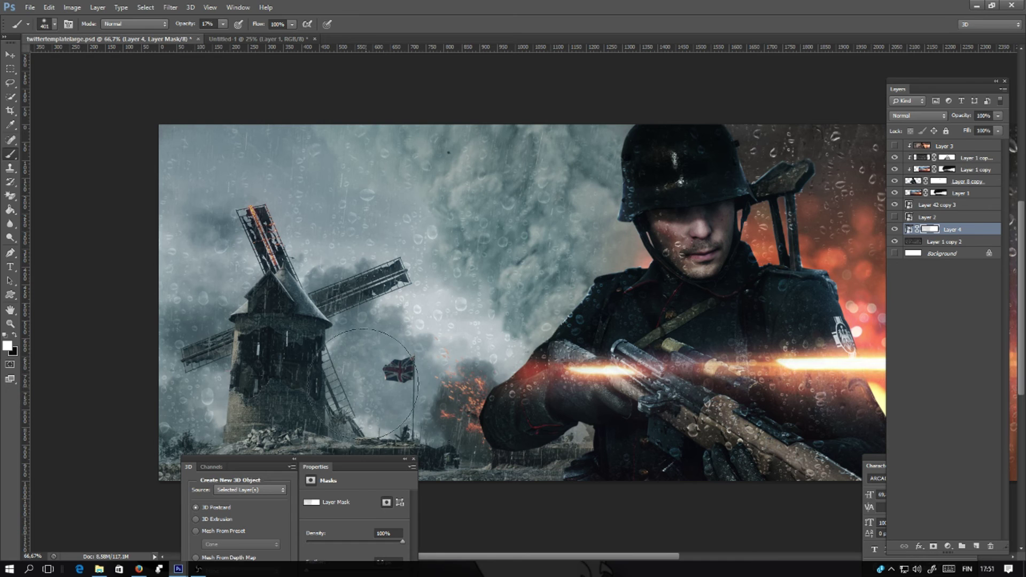
key("ctrl+minus")
key("ctrl+minus")
Open the smoke image maxresdefault.jpg and copy a full-width rectangular selection around the smoke.
key("ctrl+o")
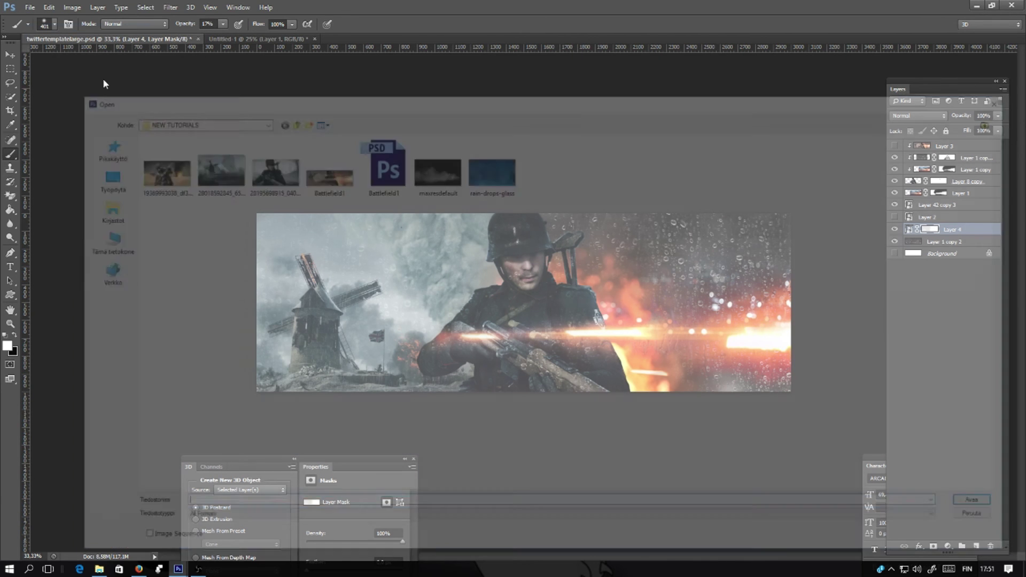
double_click(434, 167)
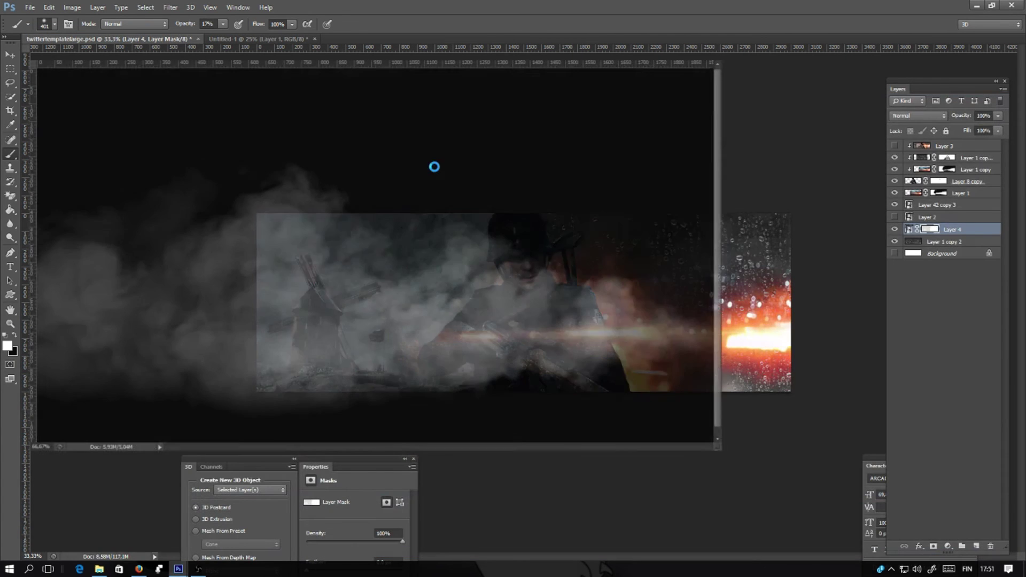
left_click(11, 68)
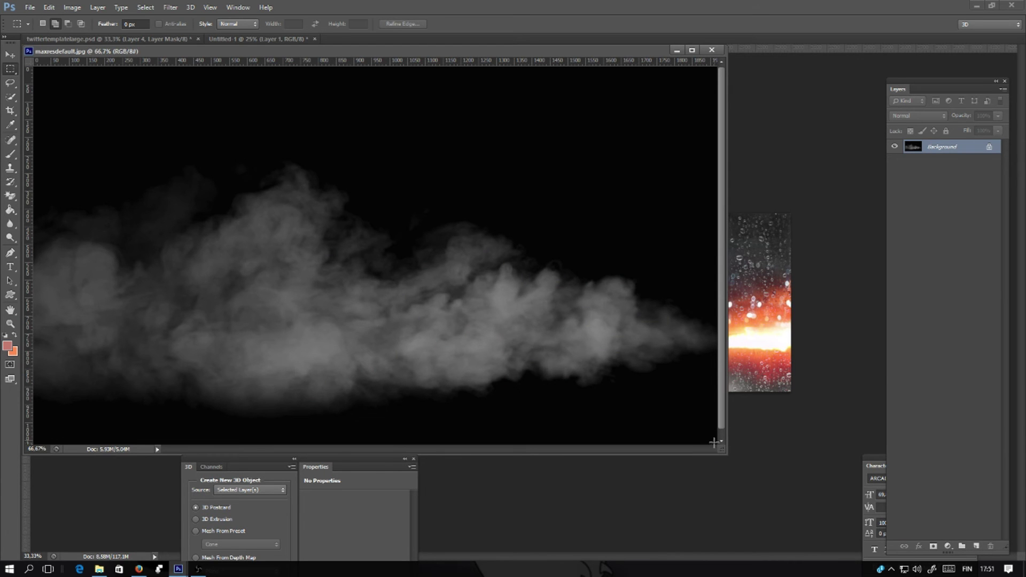
left_click_drag(713, 443, 34, 133)
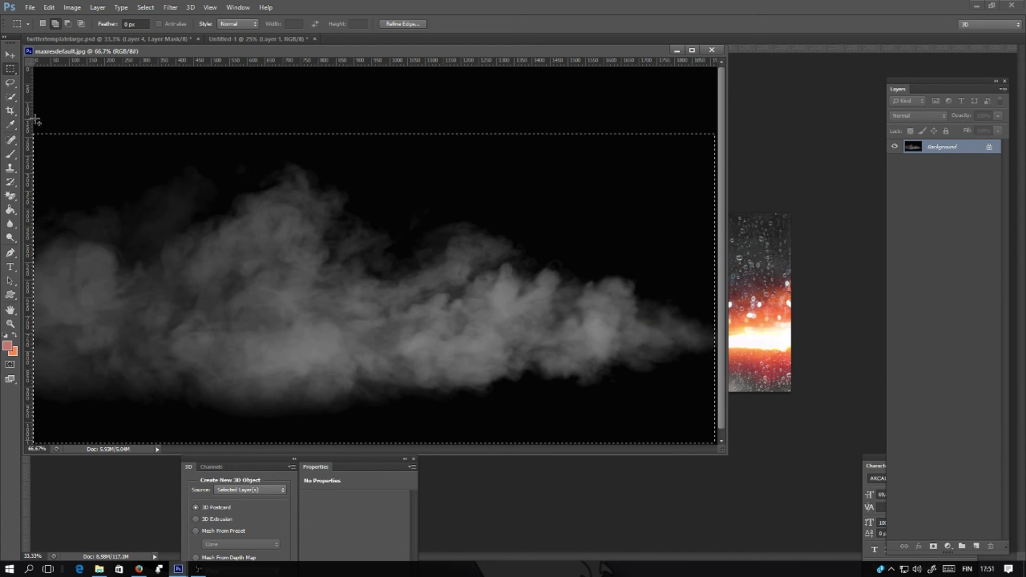
key("alt+BackSpace")
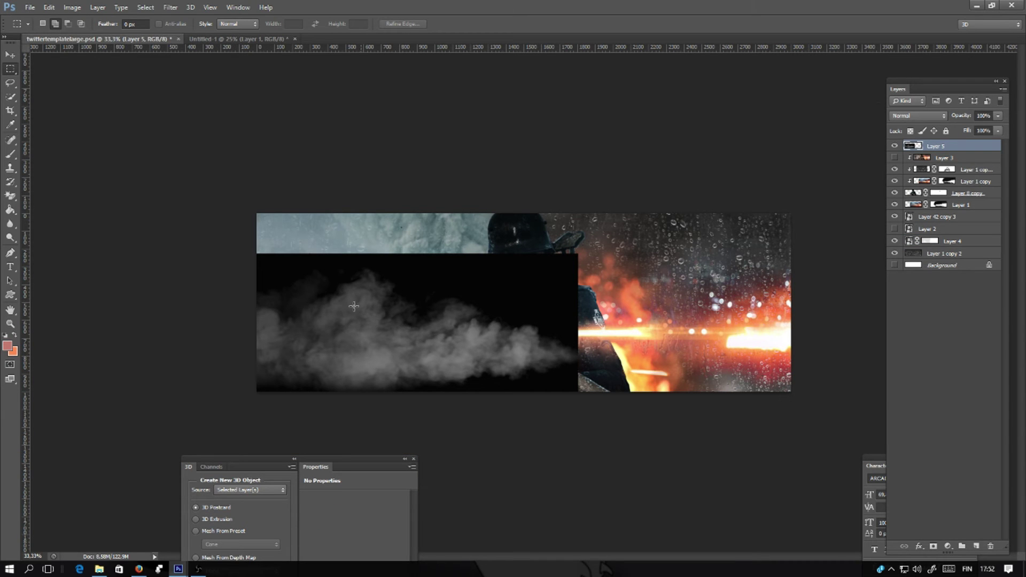
Move the pasted smoke layer right and down across the banner's lower edge with Free Transform.
right_click(339, 315)
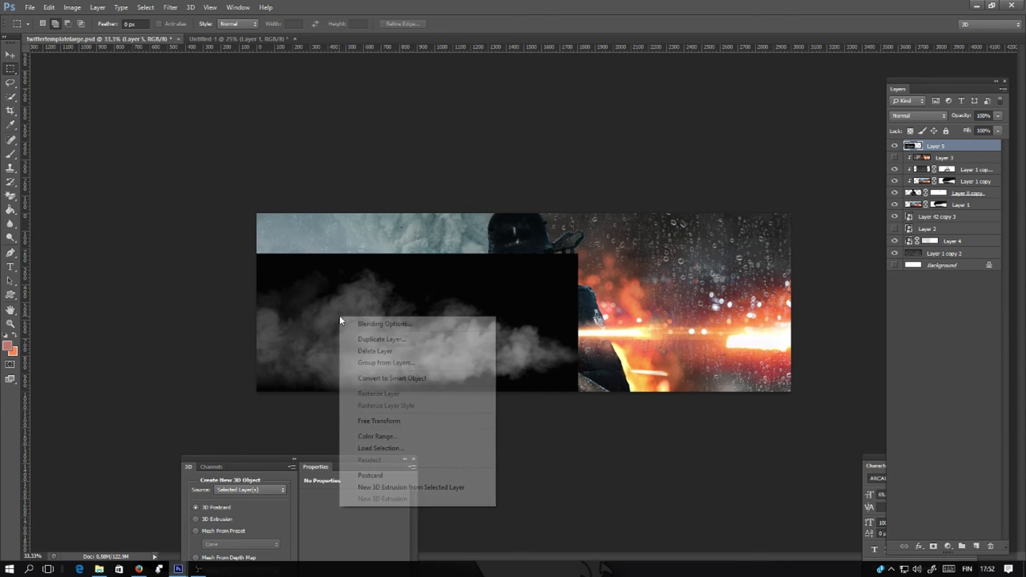
left_click(364, 421)
left_click_drag(346, 352, 392, 368)
key("Return")
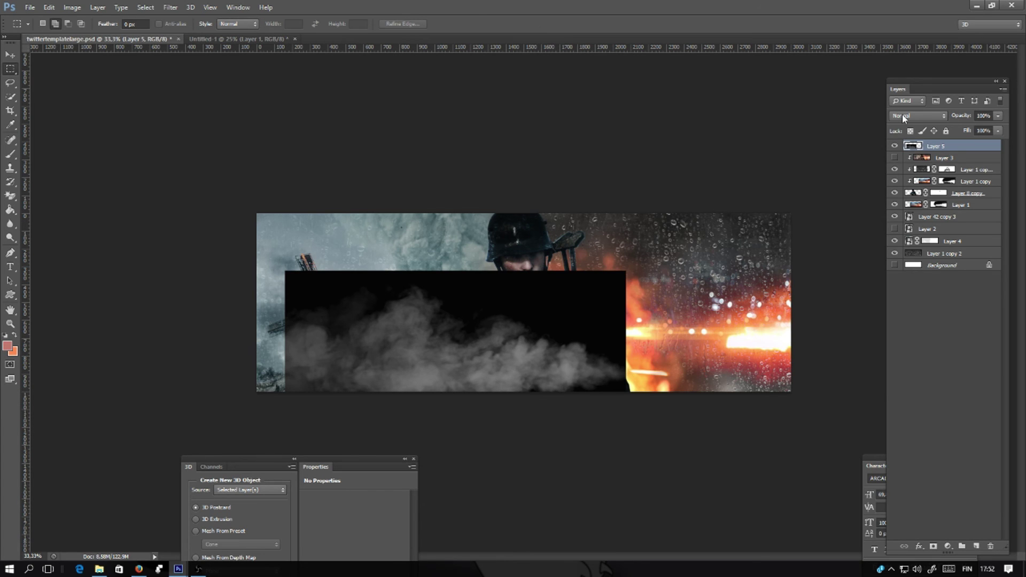
Set the smoke layer's blend mode to Screen and convert the layer to a Smart Object.
left_click(902, 116)
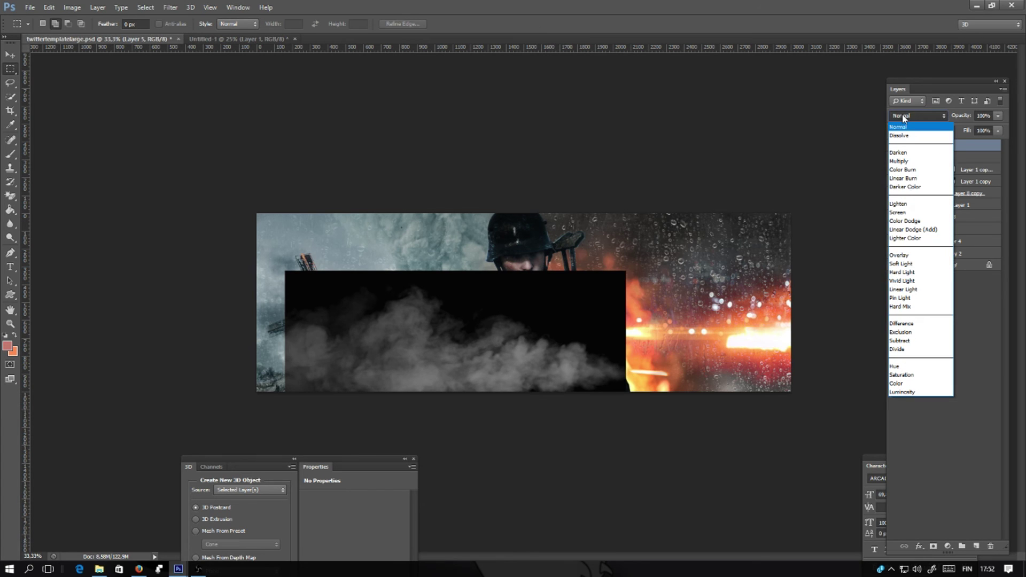
left_click(904, 213)
right_click(488, 331)
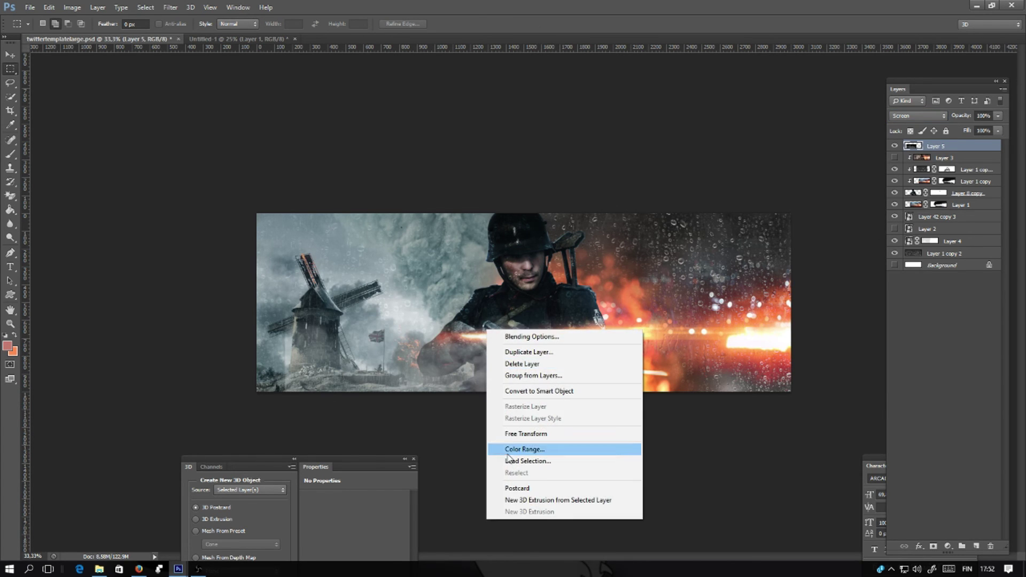
left_click(521, 391)
Scale the smoke layer down with Free Transform and place it over the soldier's lower body.
right_click(468, 336)
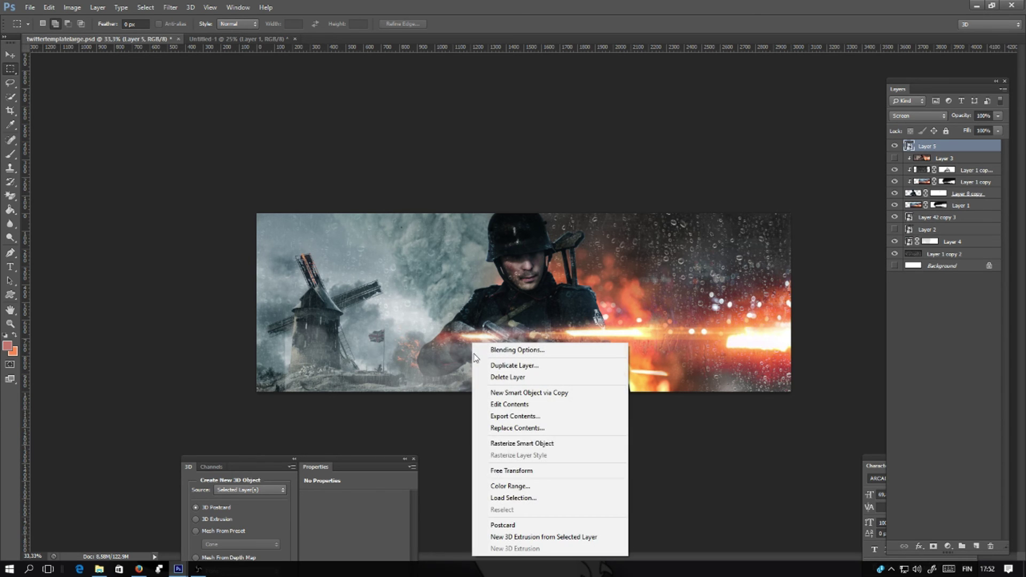
left_click(484, 469)
left_click_drag(283, 271, 442, 342)
left_click_drag(588, 389, 512, 383)
key("Return")
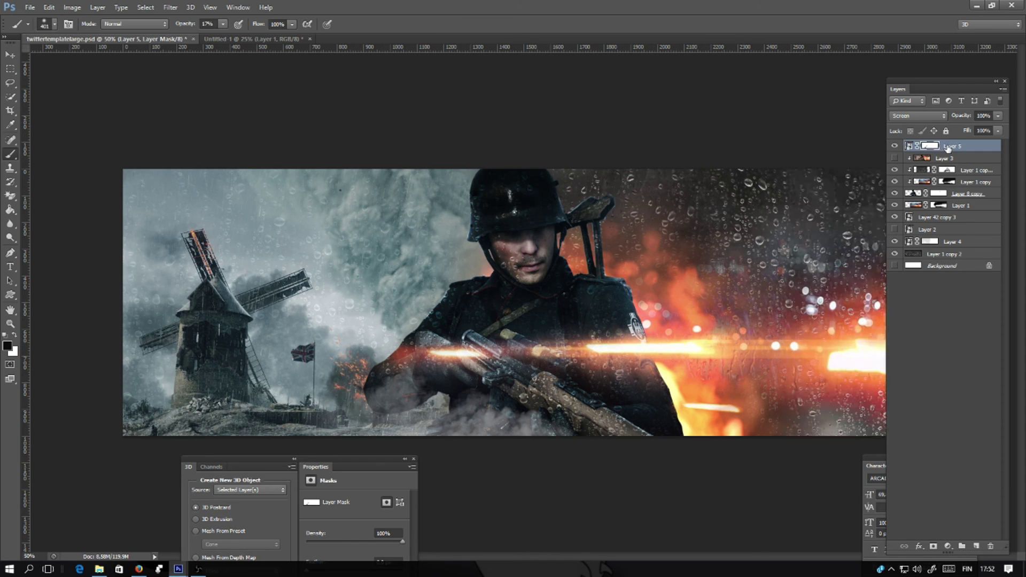
Duplicate the masked smoke layer as Layer 5 copy within twittertemplatelarge.psd to thicken the smoke.
right_click(944, 146)
left_click(910, 160)
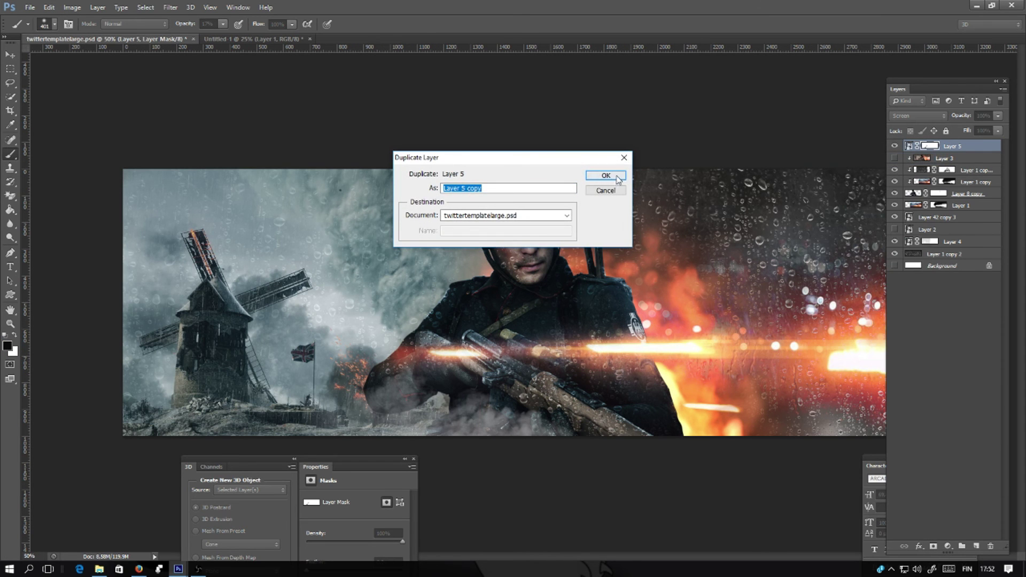
left_click(615, 174)
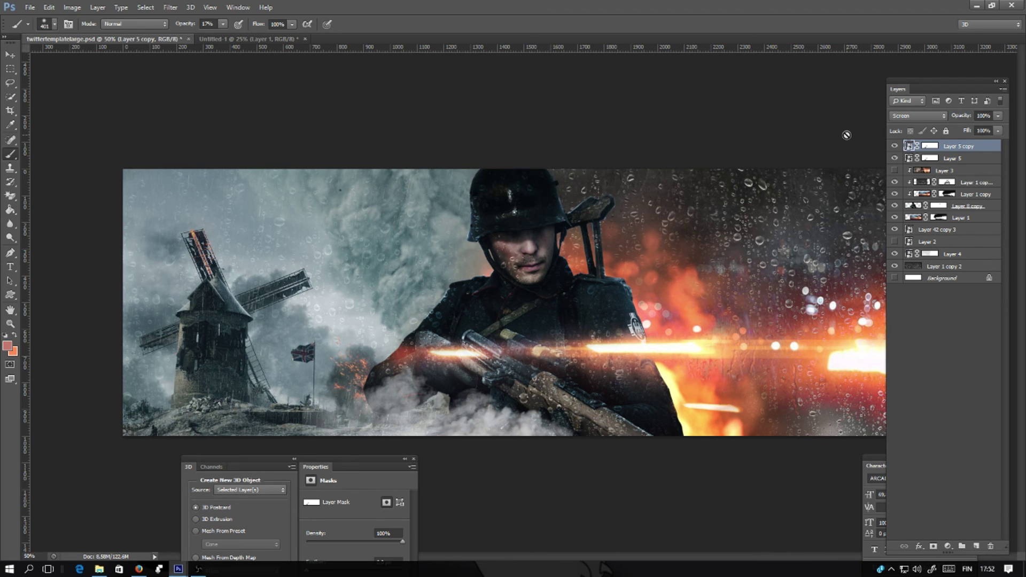
Add a Photo Filter adjustment layer on top with Warming Filter (85) and a density of 69%.
key("ctrl+minus")
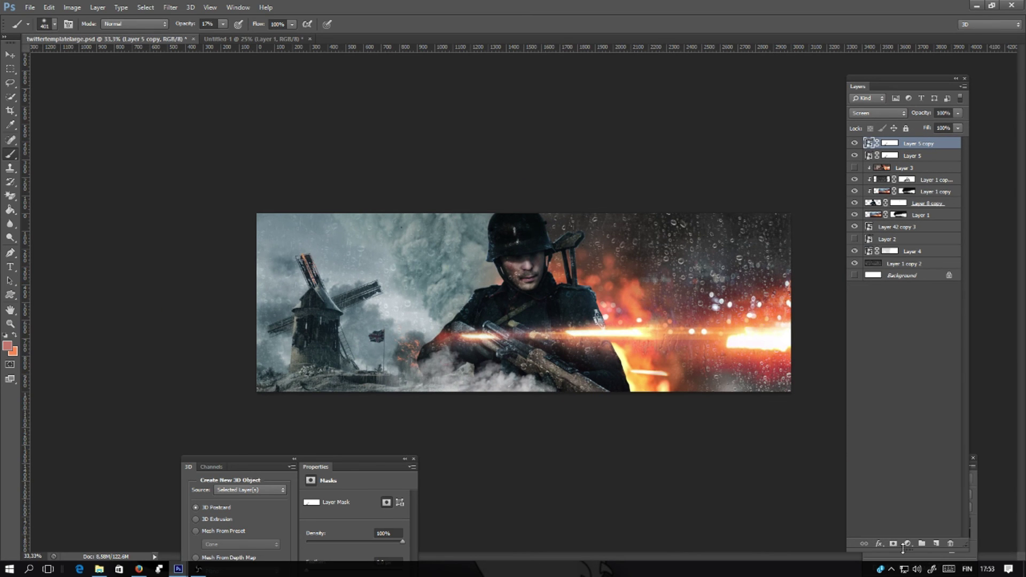
left_click(907, 543)
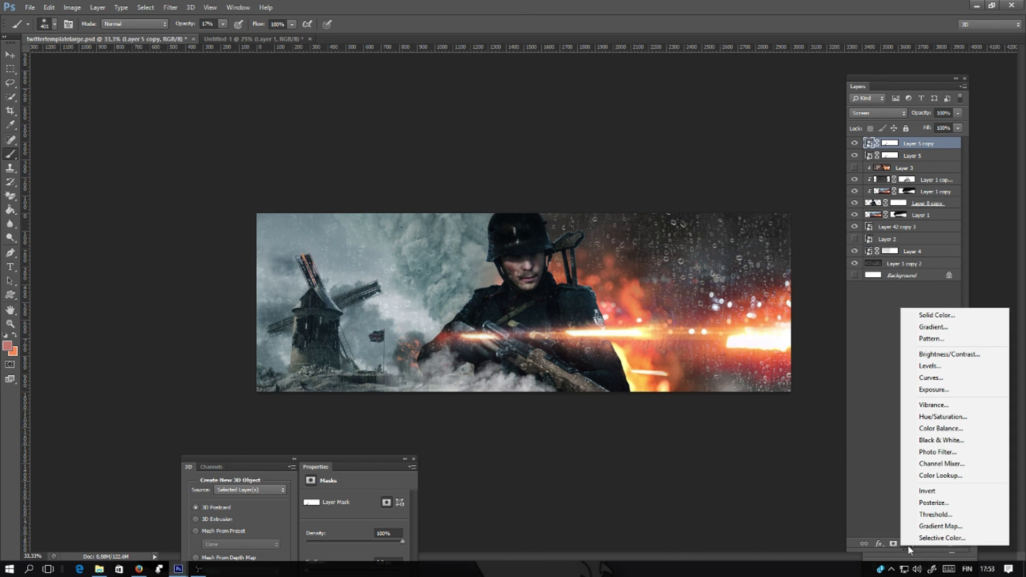
left_click(938, 452)
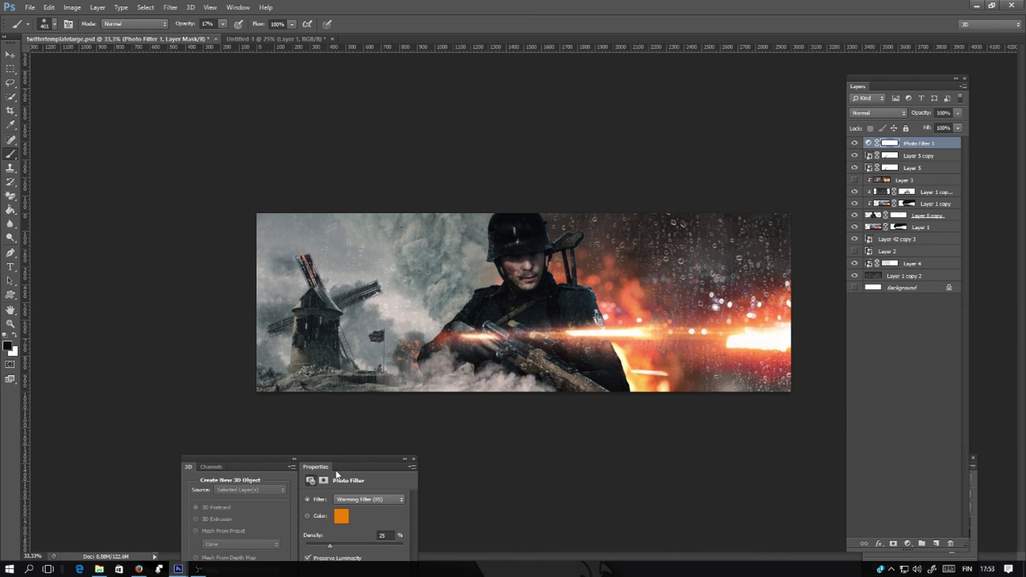
left_click_drag(318, 463, 132, 127)
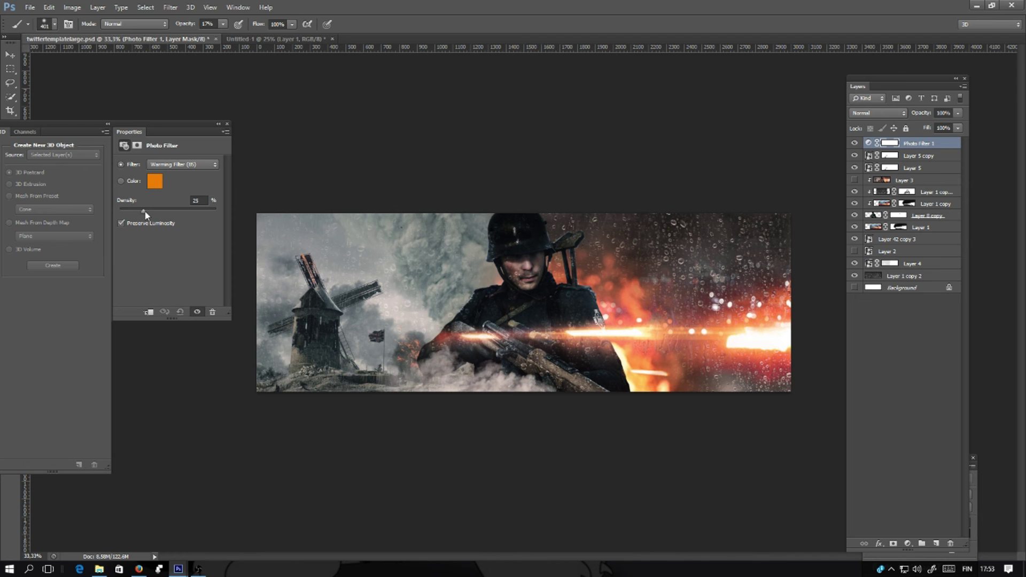
left_click_drag(145, 215, 175, 218)
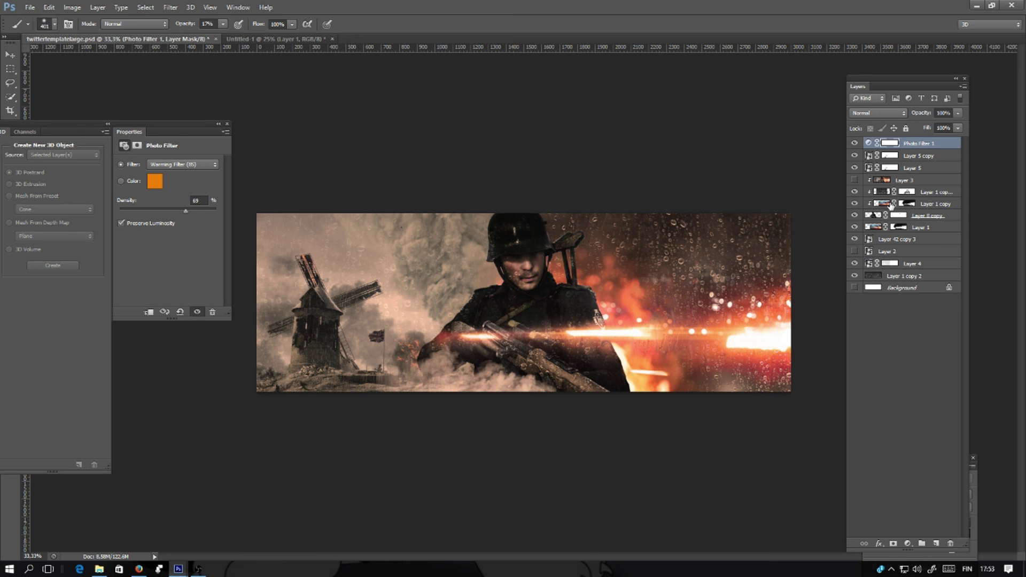
Add a Levels adjustment layer above the photo filter and slightly raise its shadow input level.
left_click(908, 543)
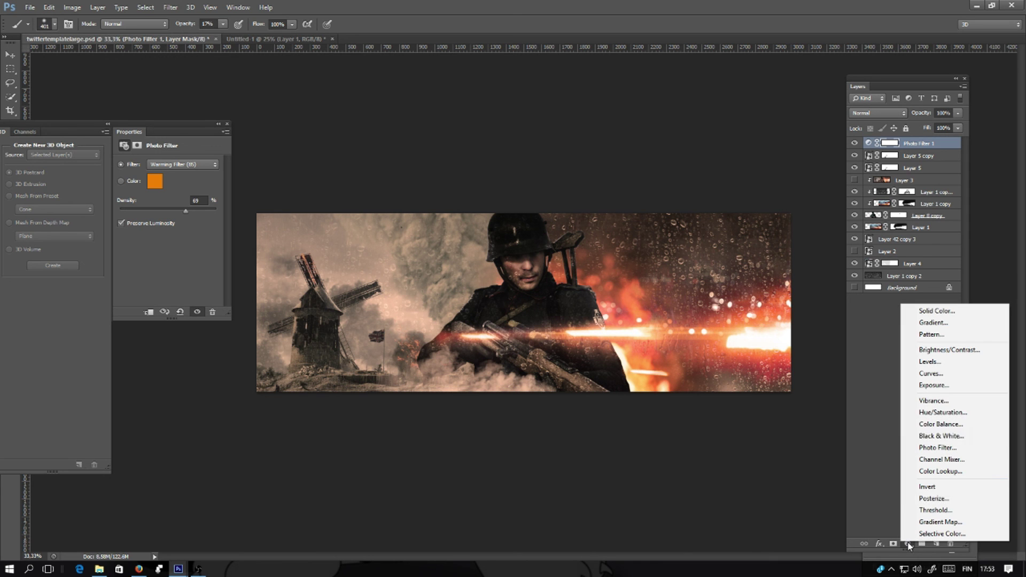
left_click(931, 363)
left_click_drag(136, 243, 139, 243)
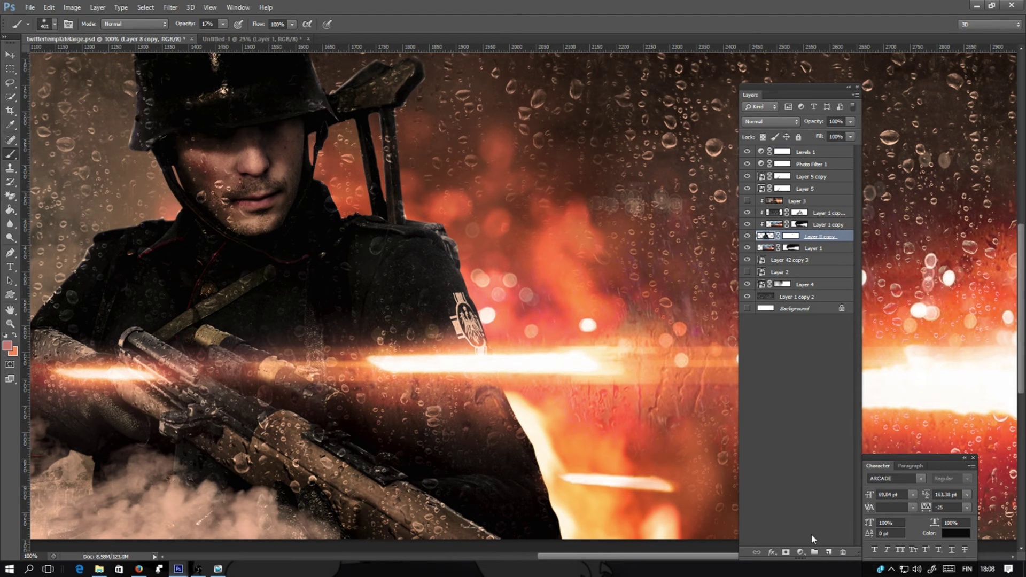
Create a new clipped layer directly above the soldier layer and set its blend mode to Screen.
left_click(829, 552)
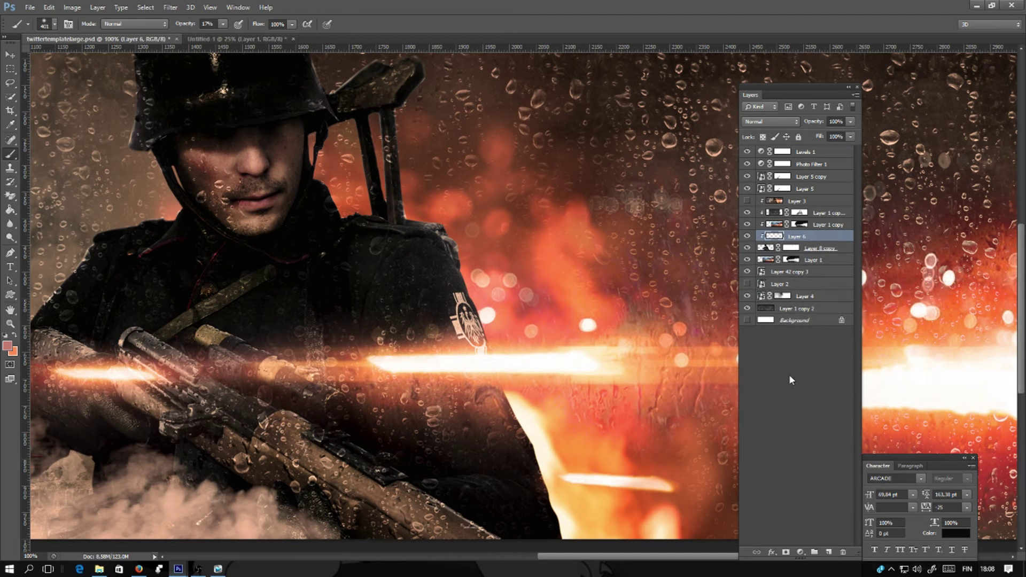
left_click(759, 122)
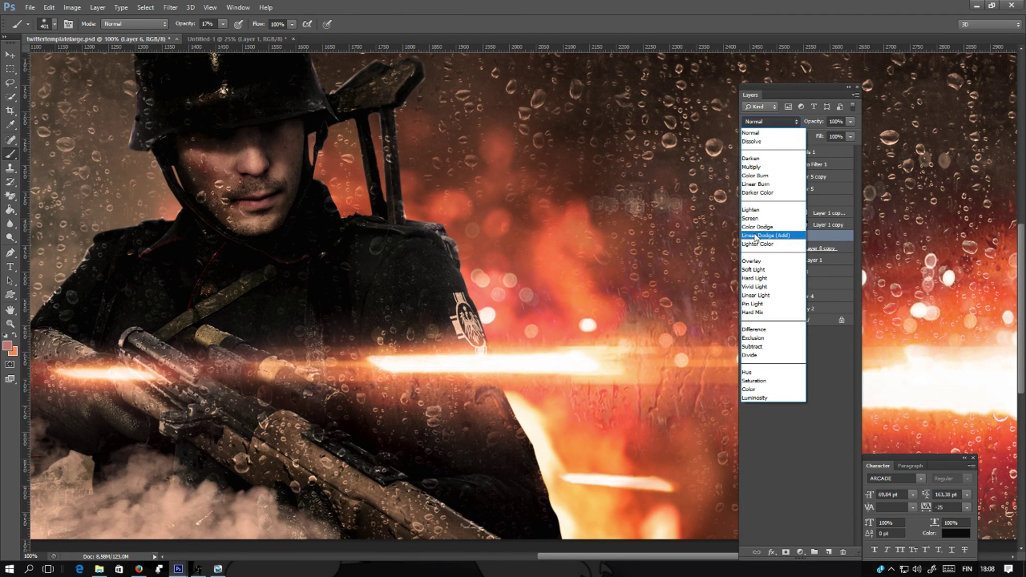
left_click(751, 218)
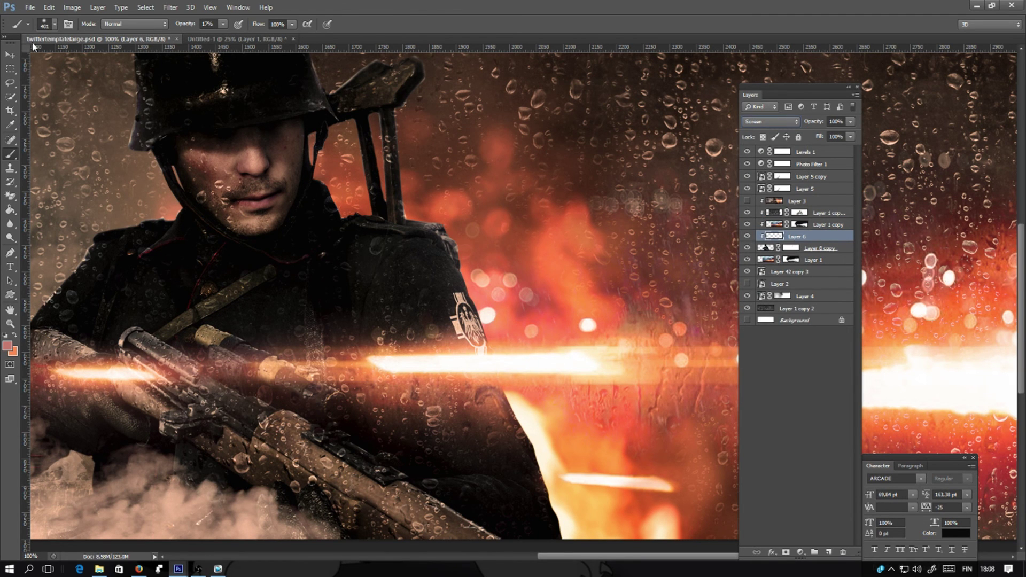
Paint orange sampled from the flames along the soldier's fire-side edge inside his loaded outline, using the soft brush at 17% opacity.
left_click(11, 125)
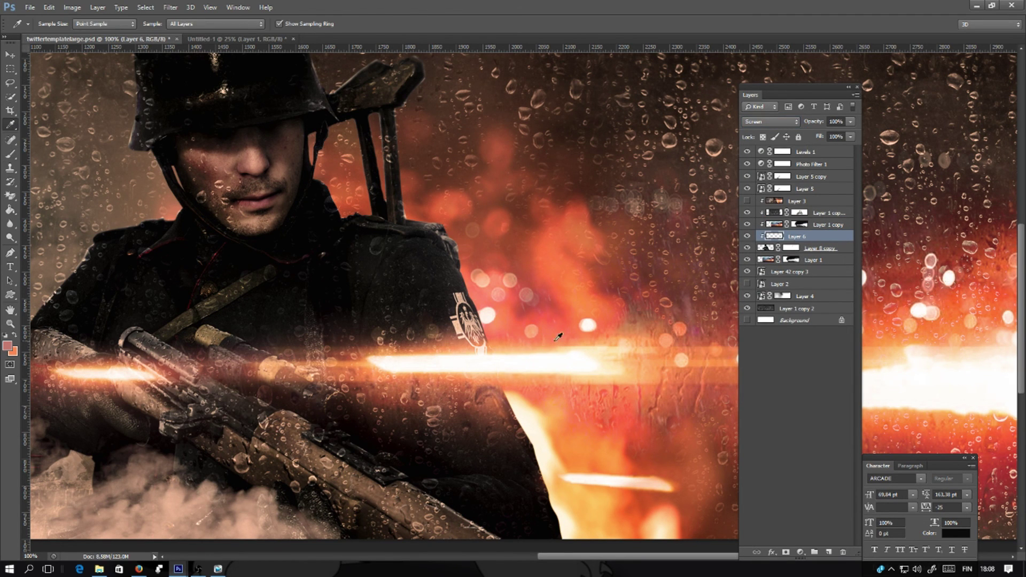
left_click(571, 278)
left_click(764, 249, "ctrl")
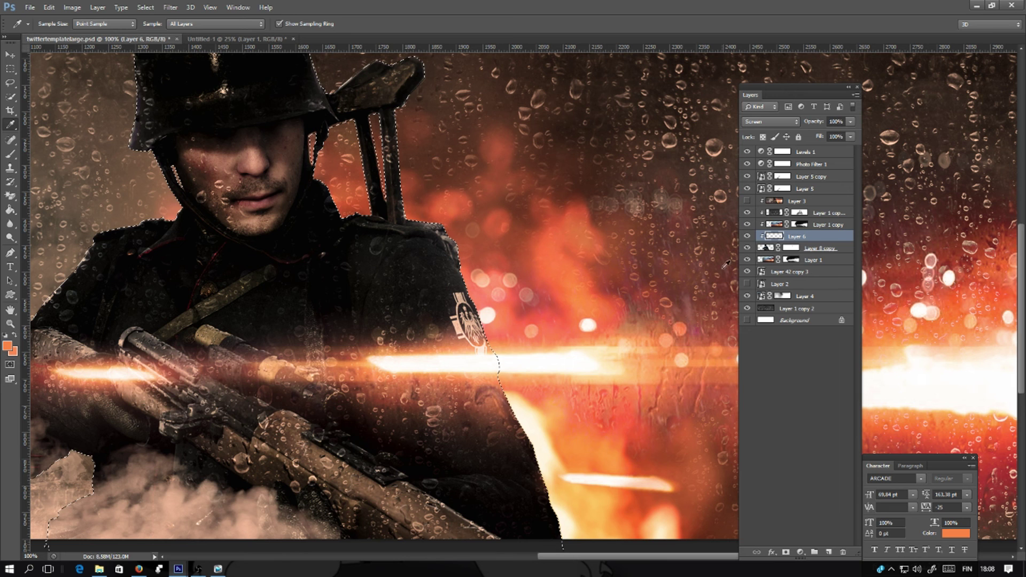
key("b")
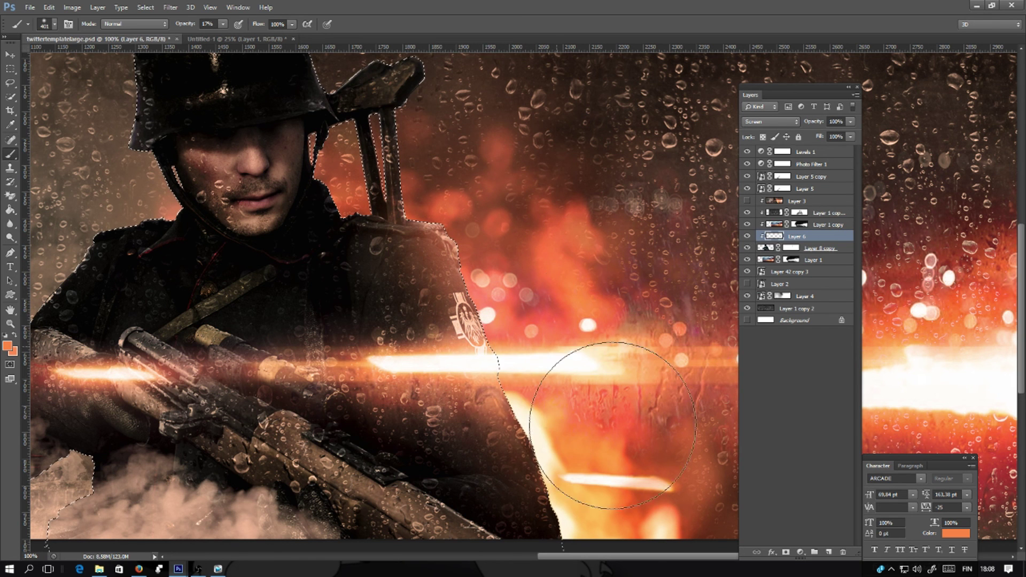
scroll(610, 476, "down", 2)
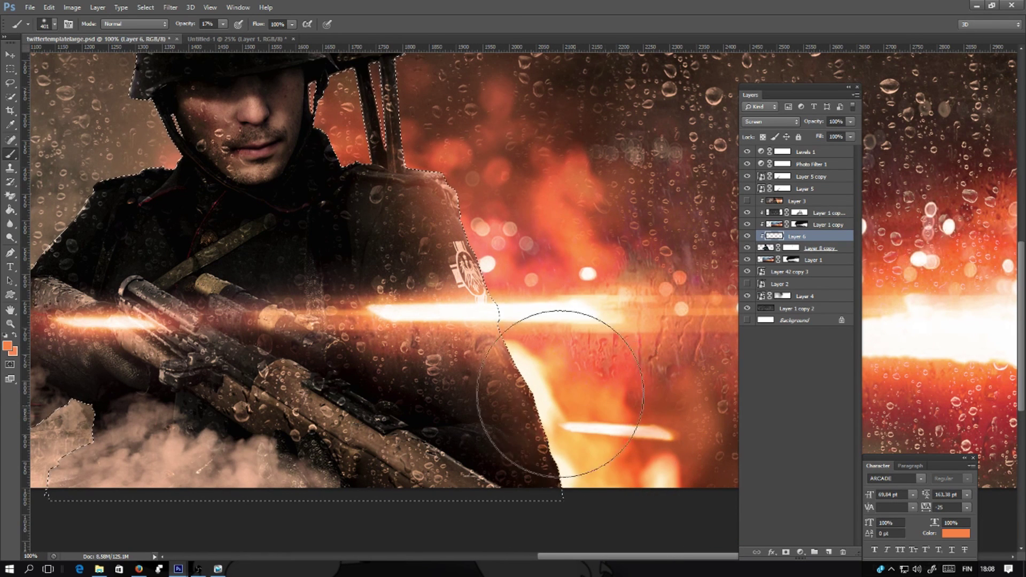
scroll(503, 171, "up", 3)
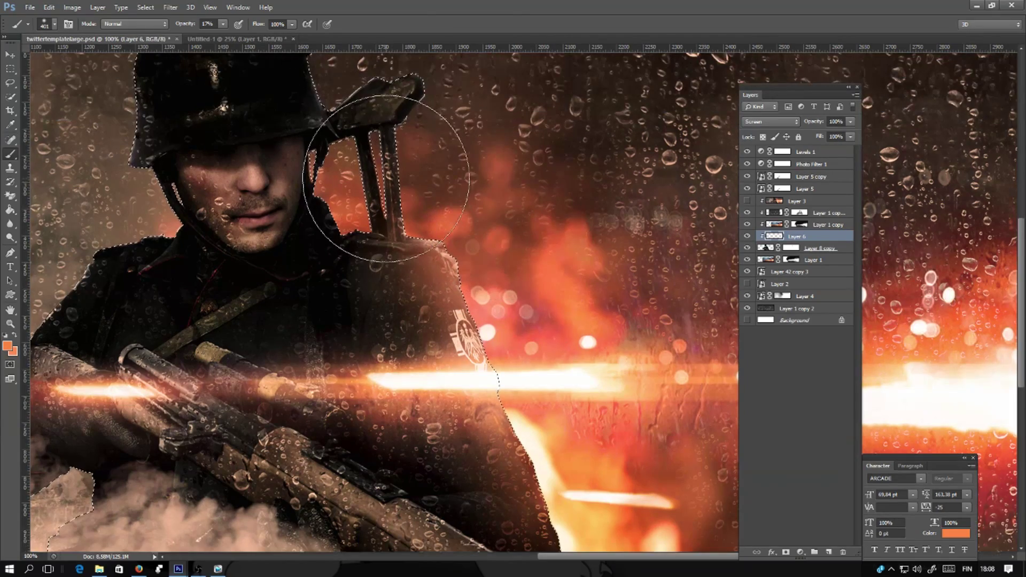